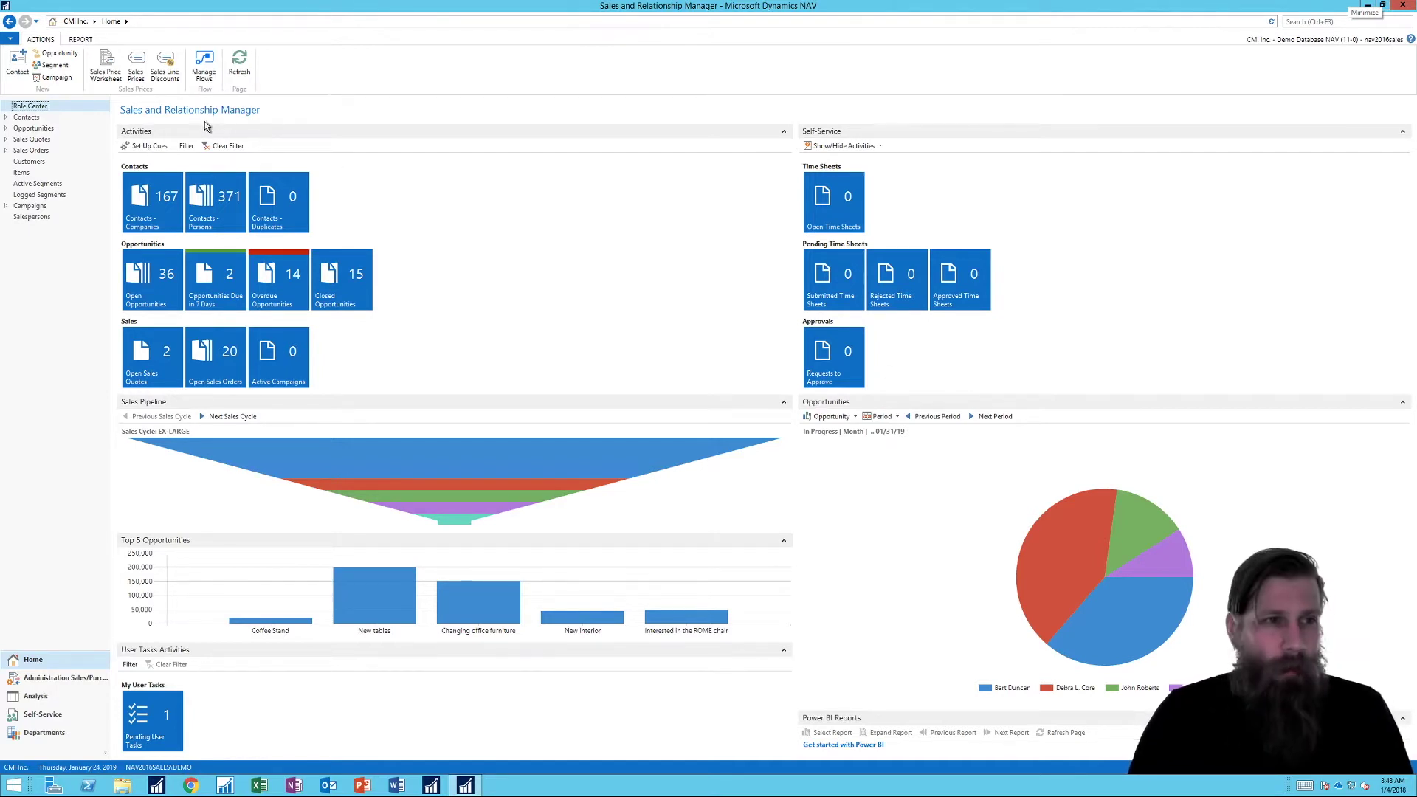
Visit the Items list and return home, then open salesperson PS's Task List from Salespersons
left_click(21, 173)
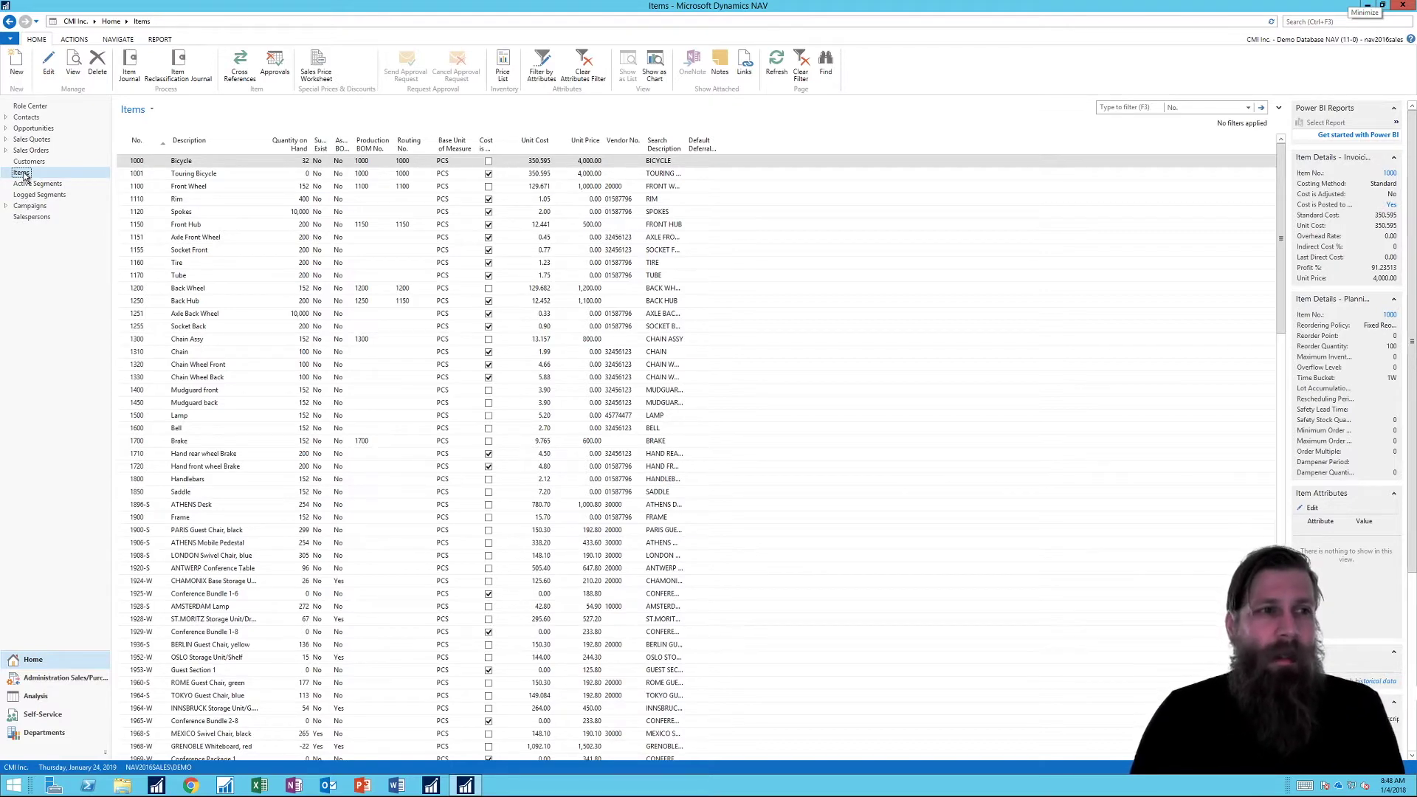
left_click(26, 107)
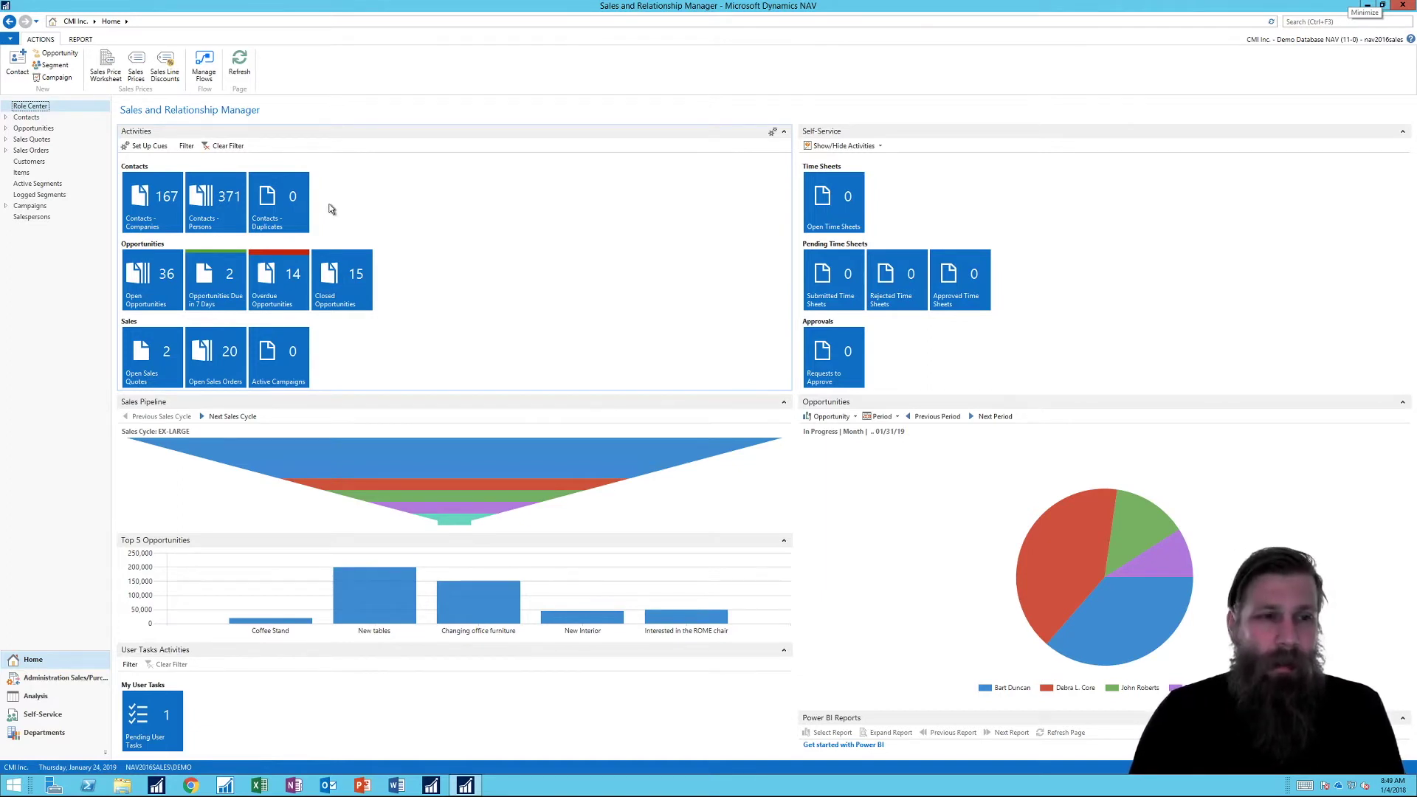
left_click(47, 217)
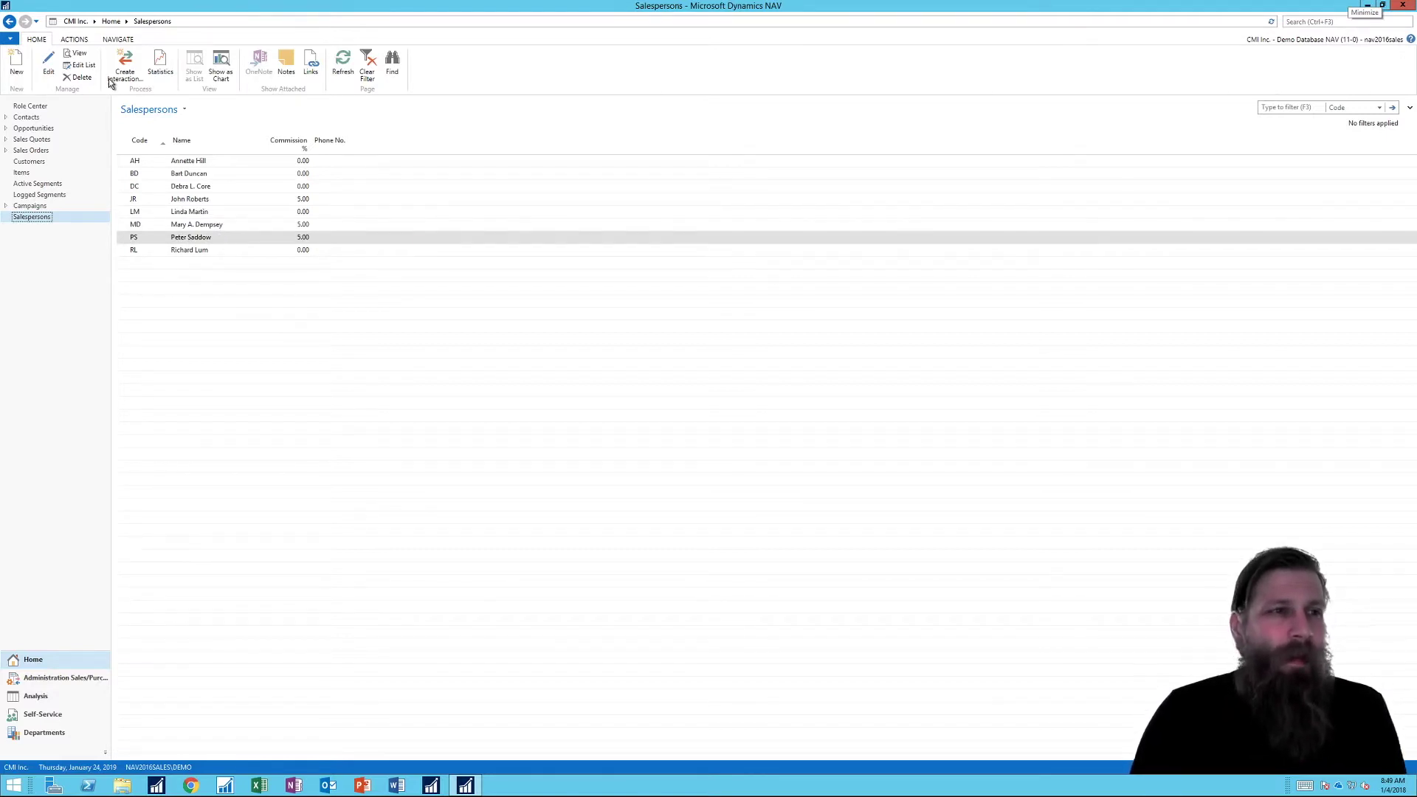
left_click(122, 41)
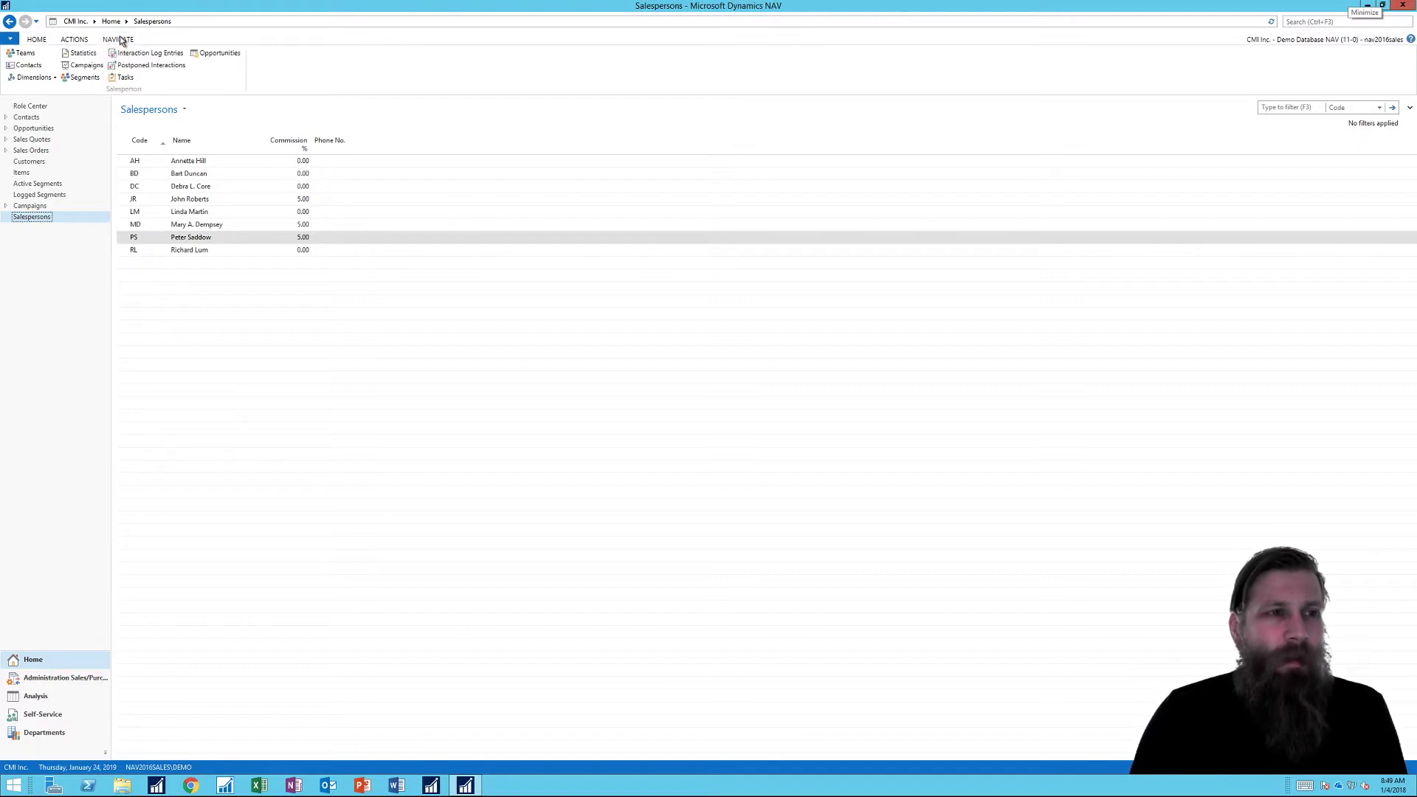
left_click(125, 76)
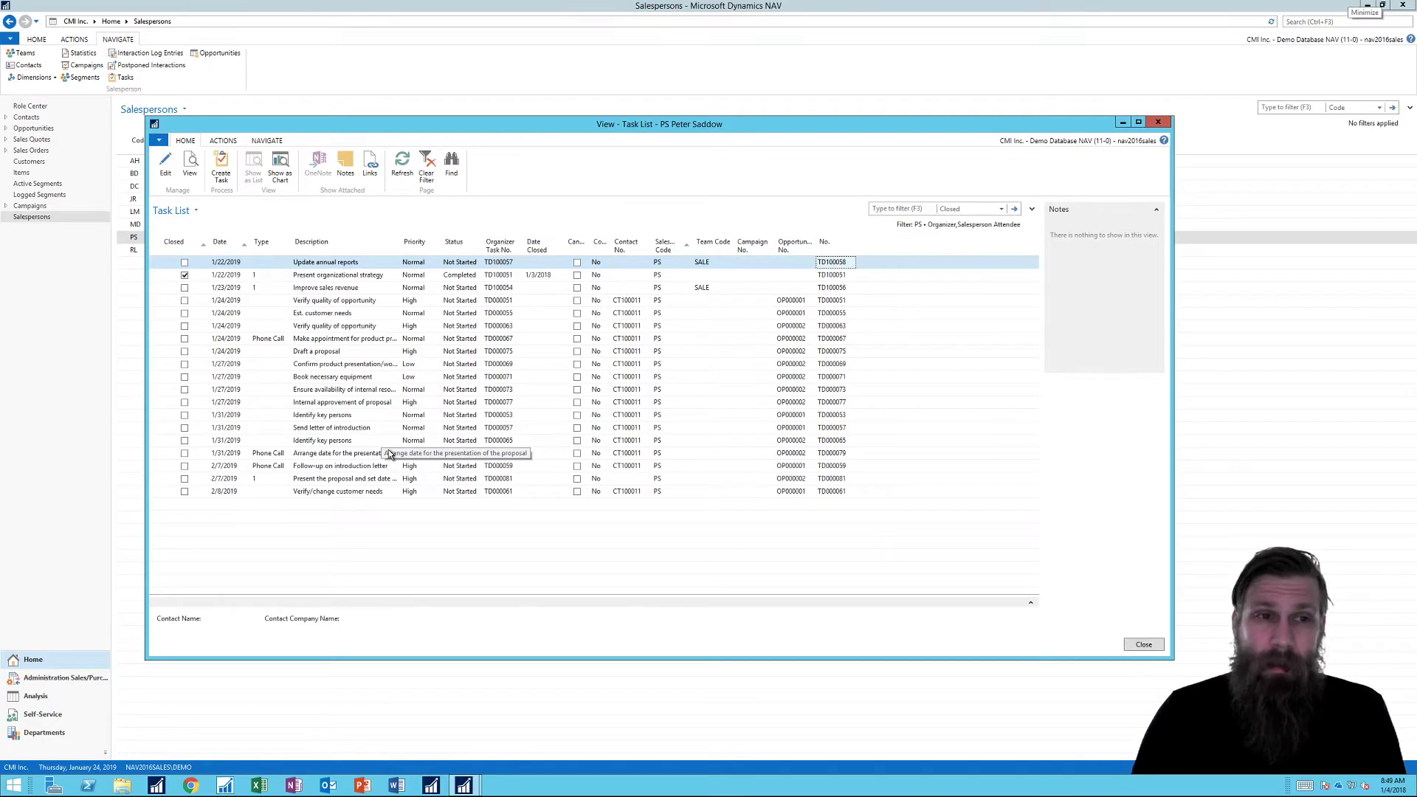
Save the task list as the view 'Peters Tasks', restart the client, and open the view
left_click(196, 212)
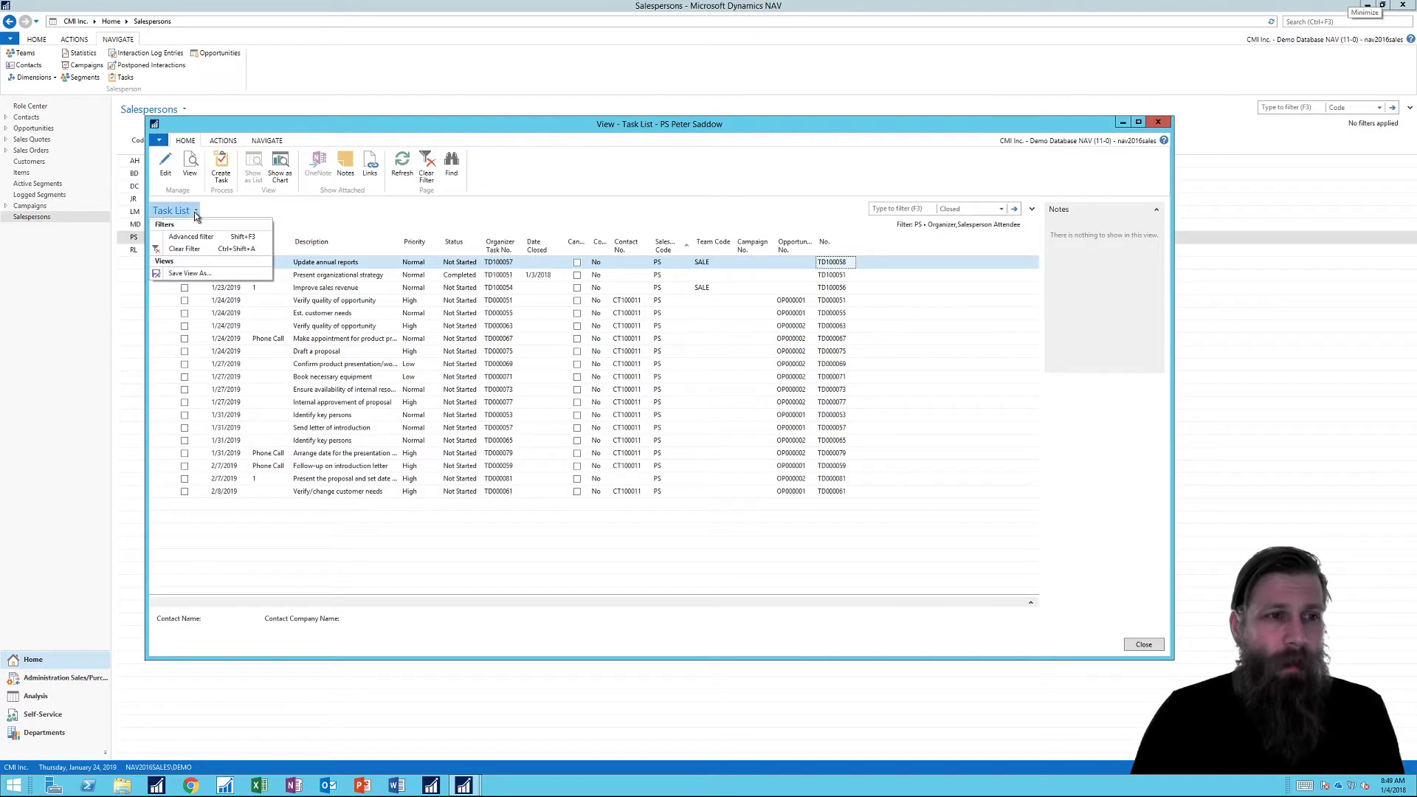
left_click(198, 276)
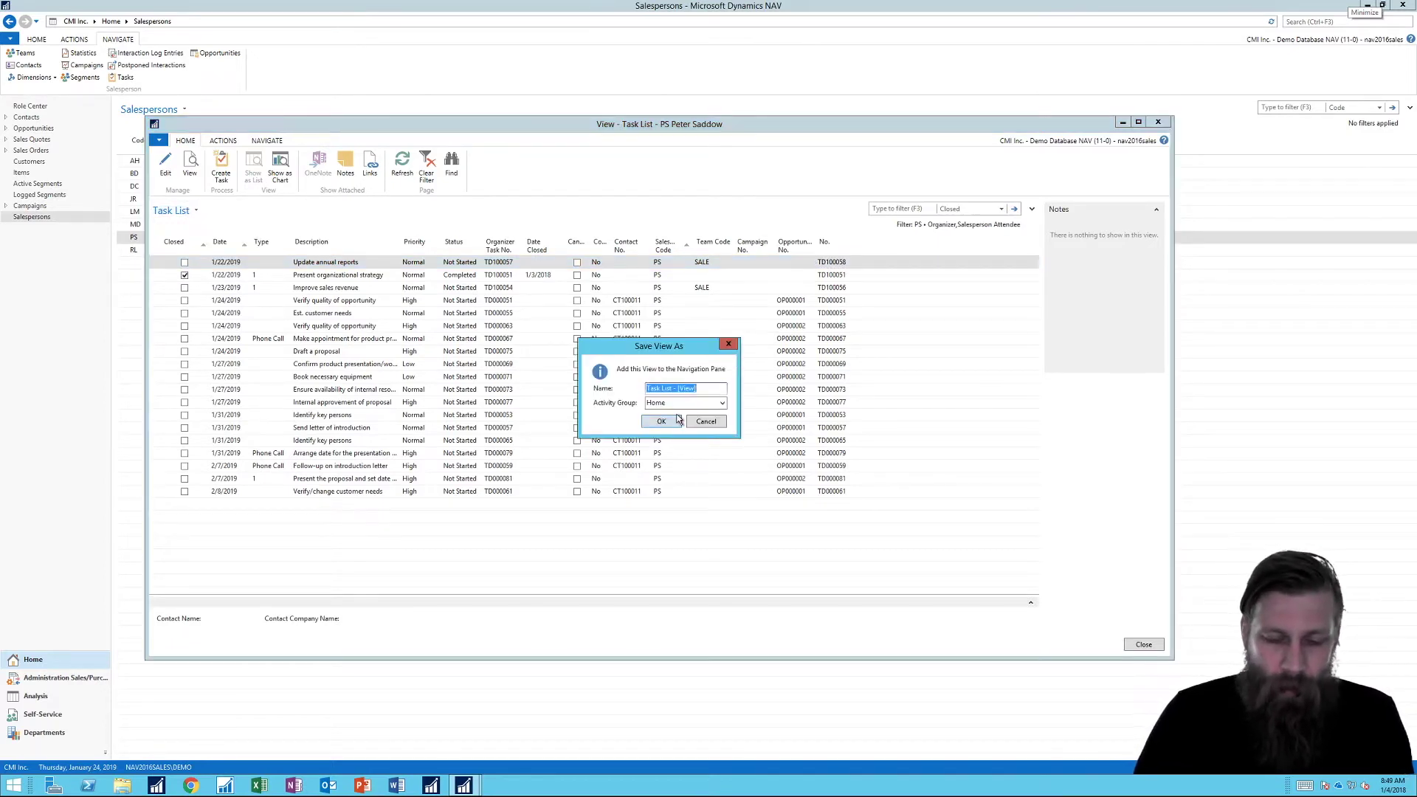
type("Peter")
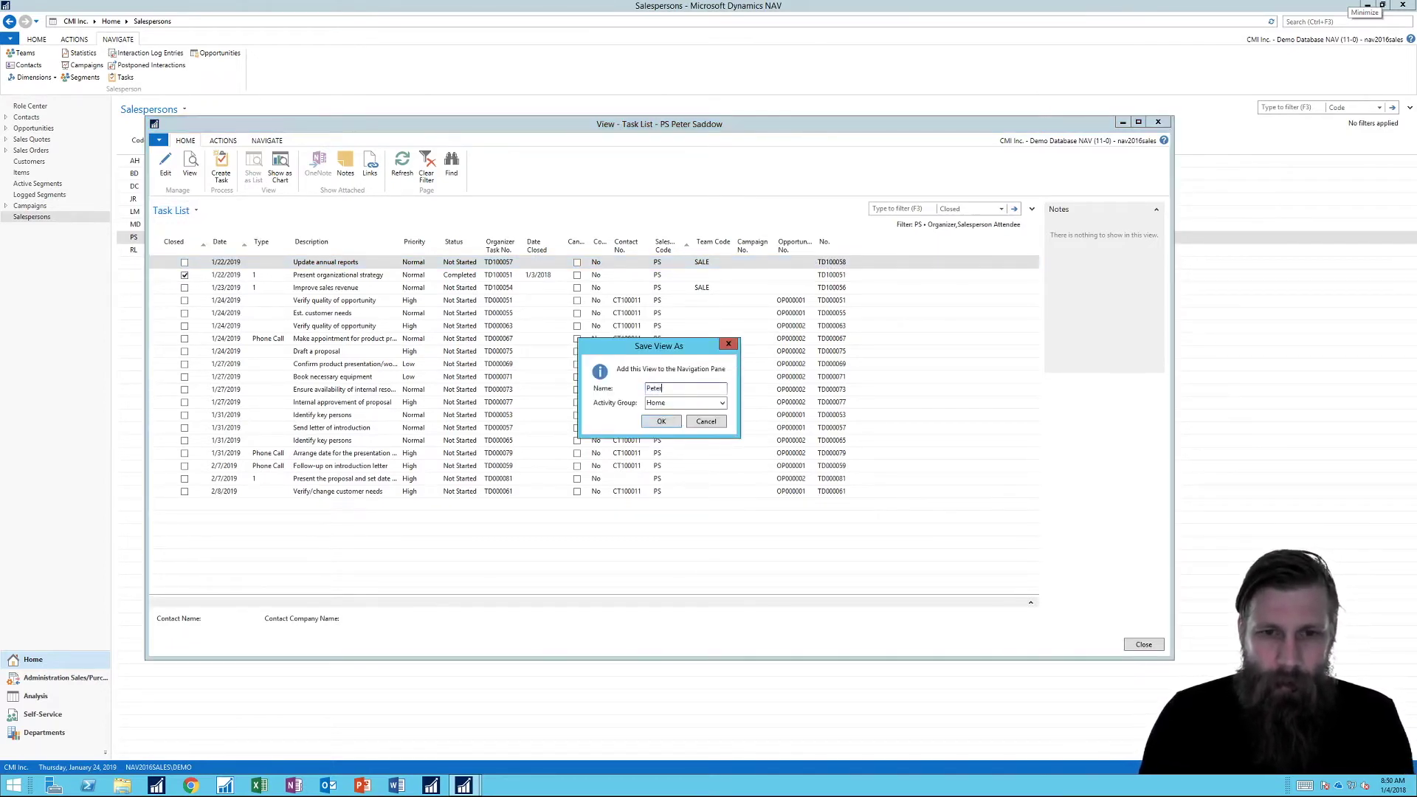
type("s Tas")
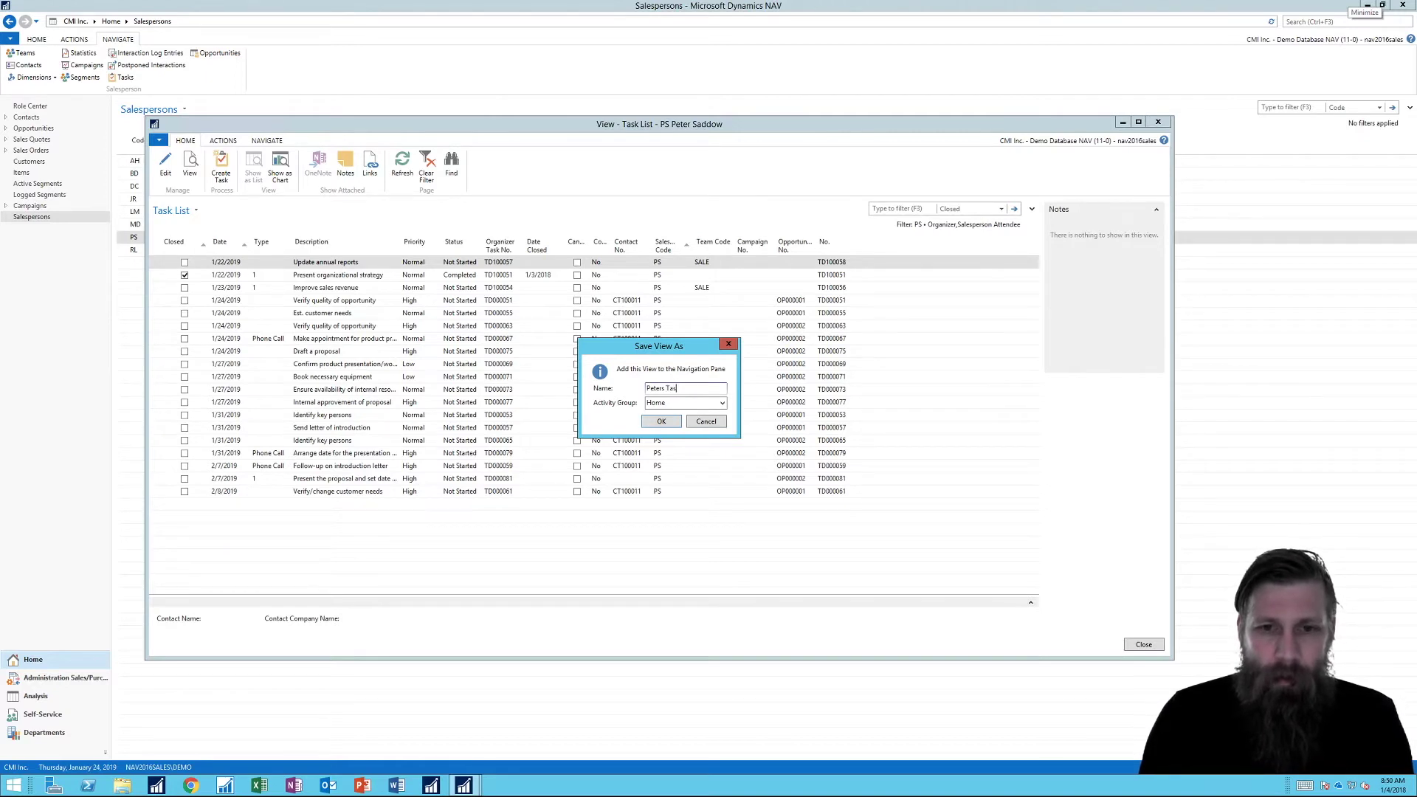
type("ks")
key("Return")
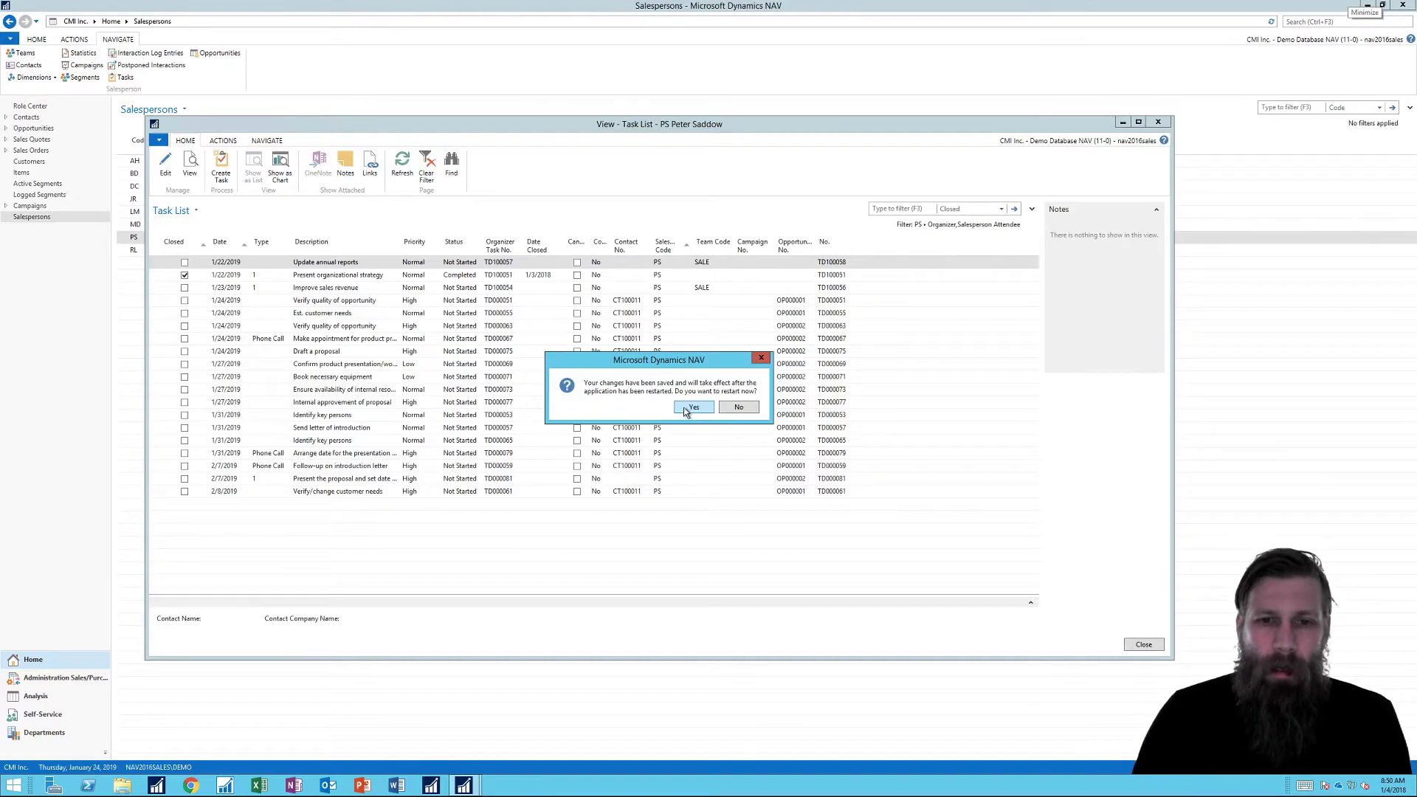
left_click(692, 407)
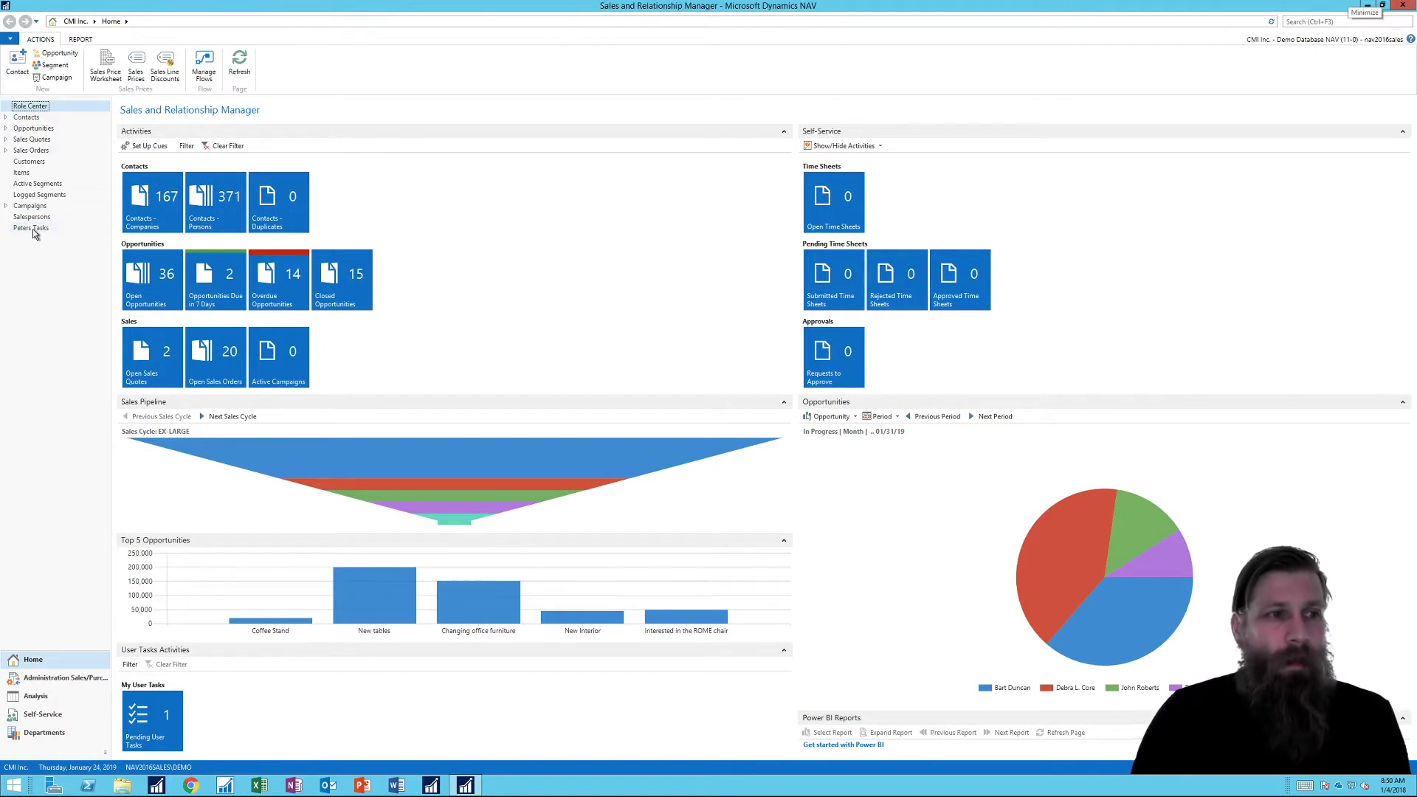
left_click(33, 229)
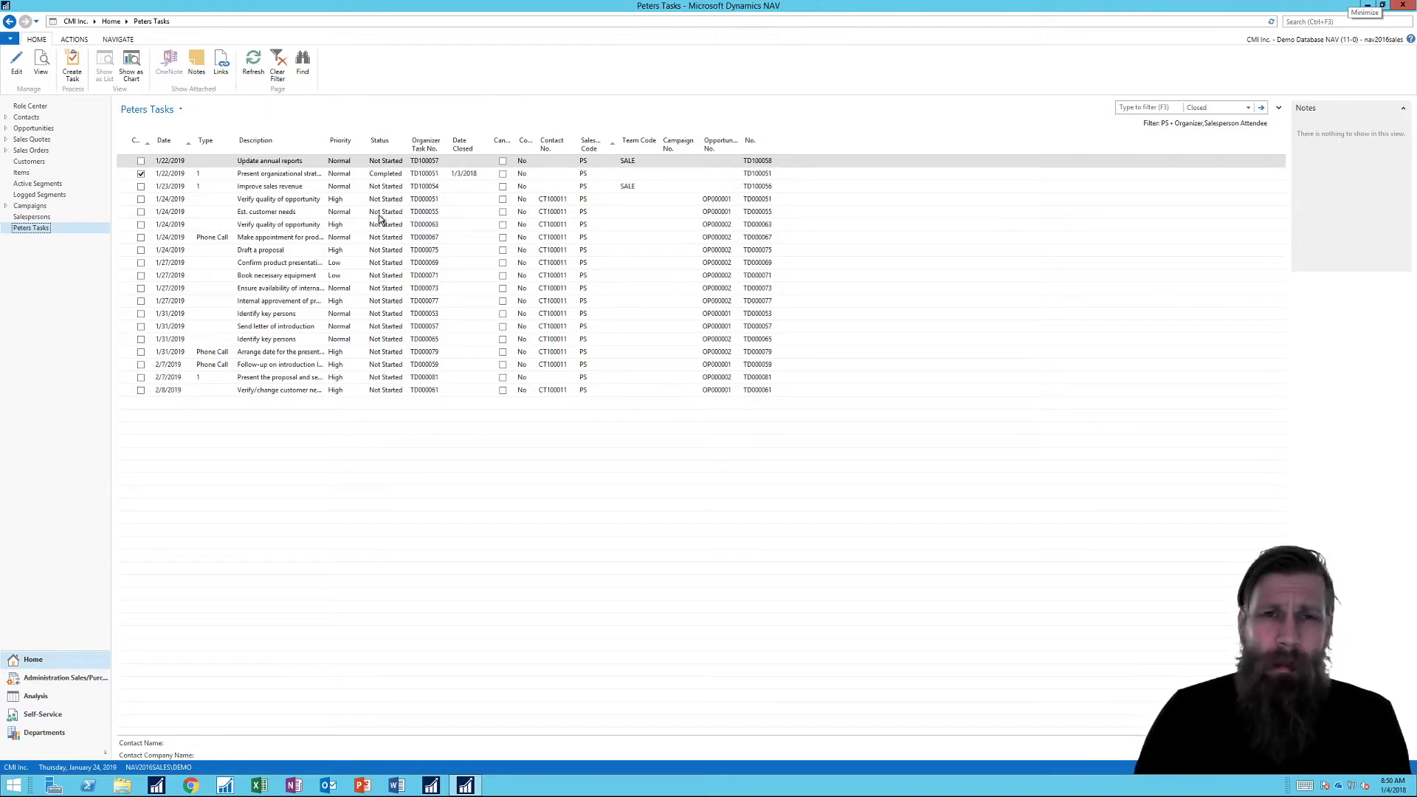
Widen the Peters Tasks Description column and review the ACTIONS tab commands
left_click_drag(325, 140, 419, 140)
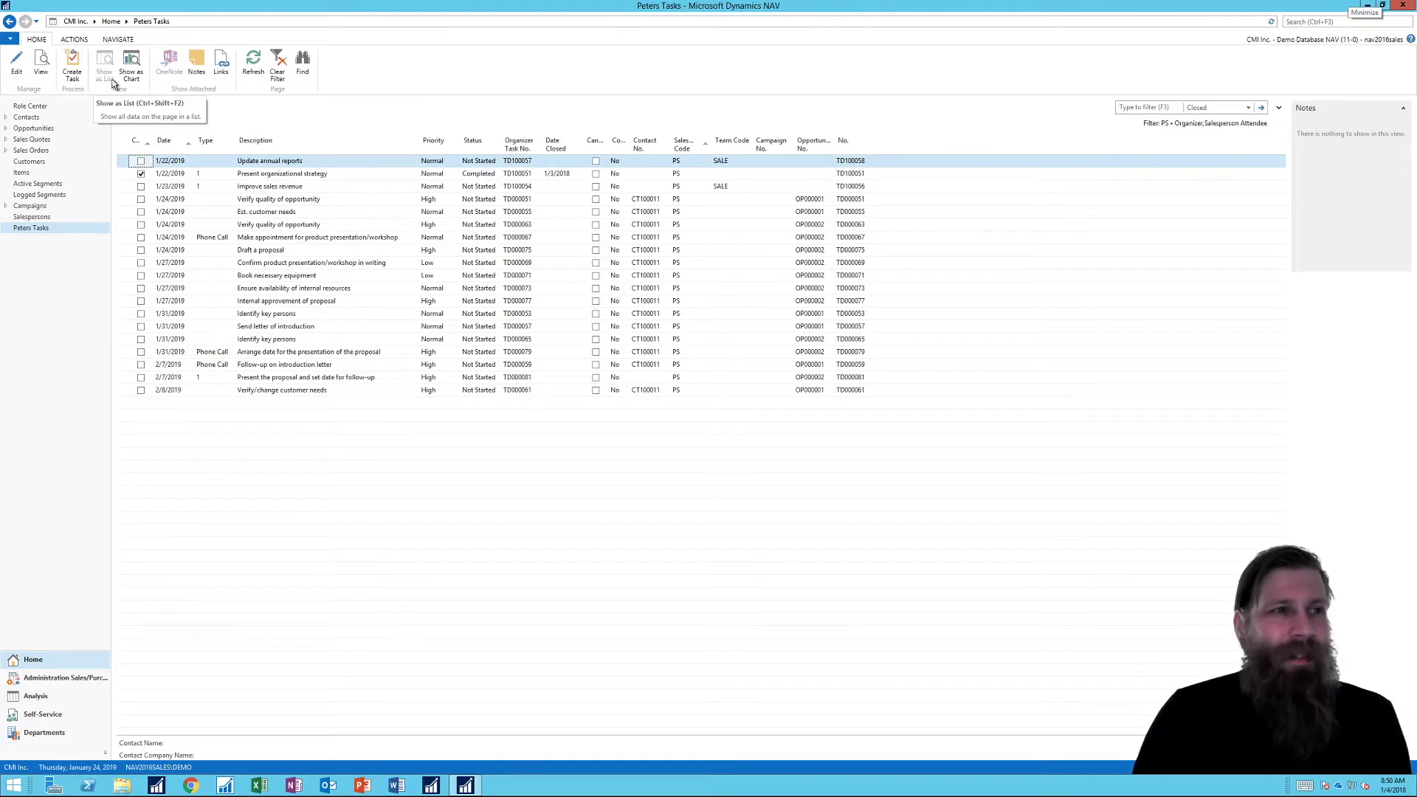
left_click(74, 40)
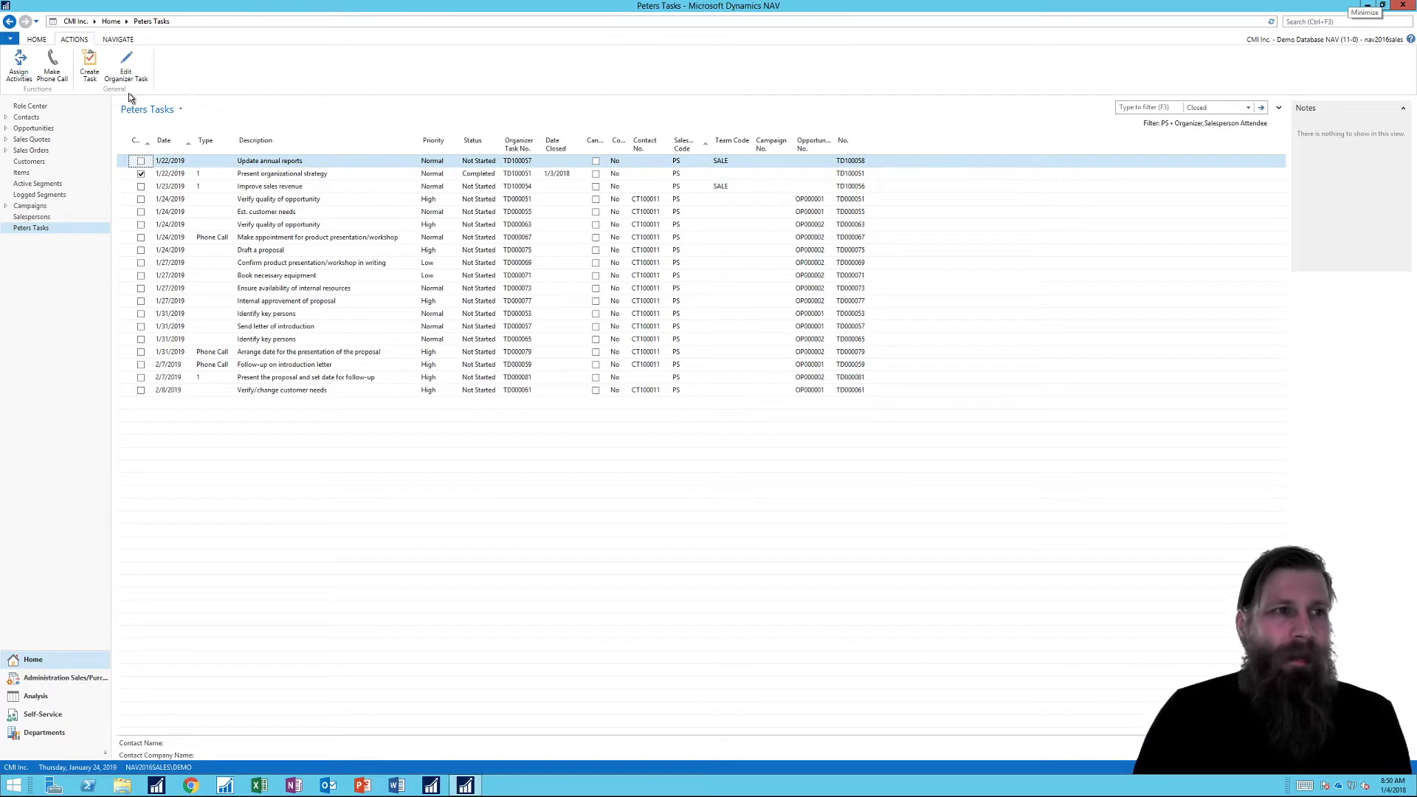
left_click(36, 39)
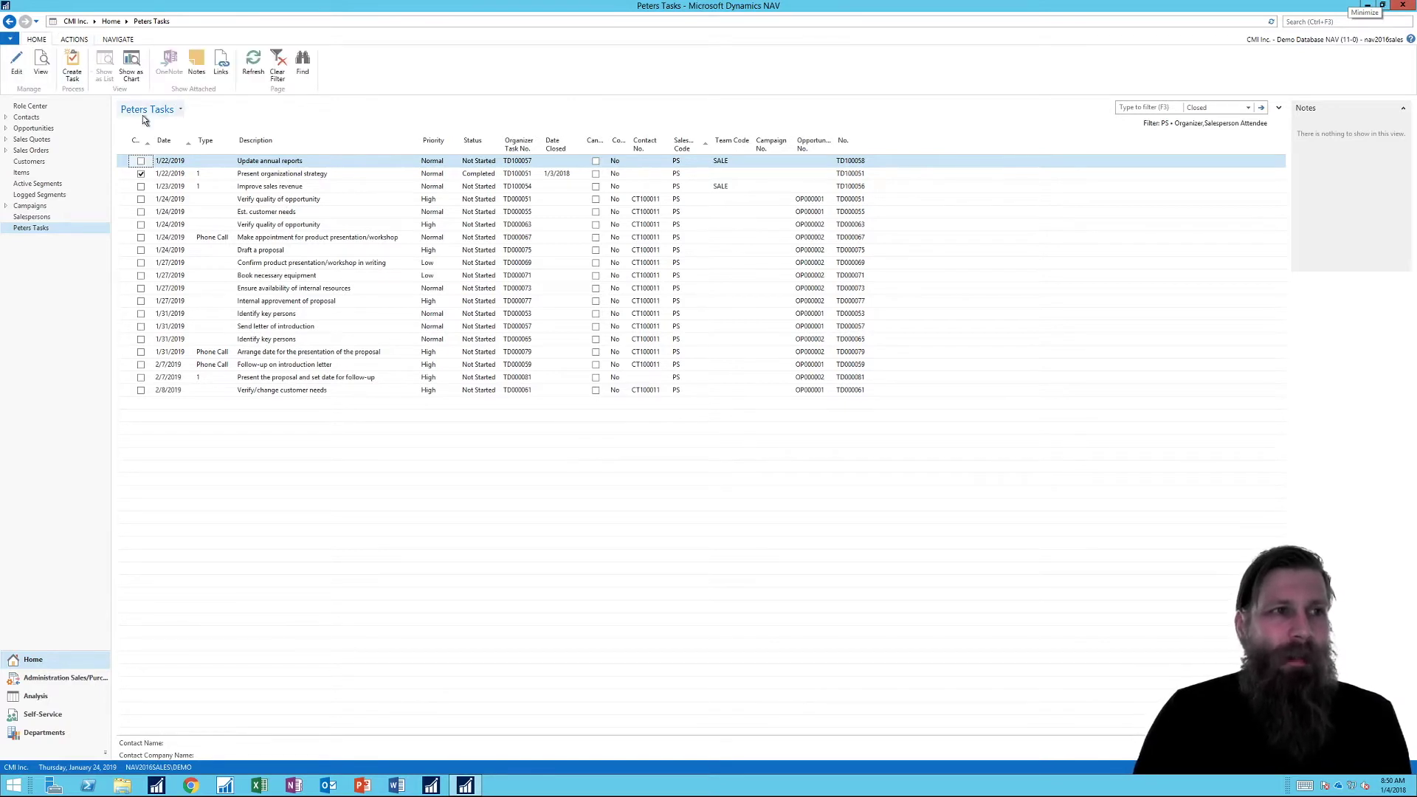
Mark task TD100058 'Update annual reports' as completed by BD and confirm closing it
left_click(20, 66)
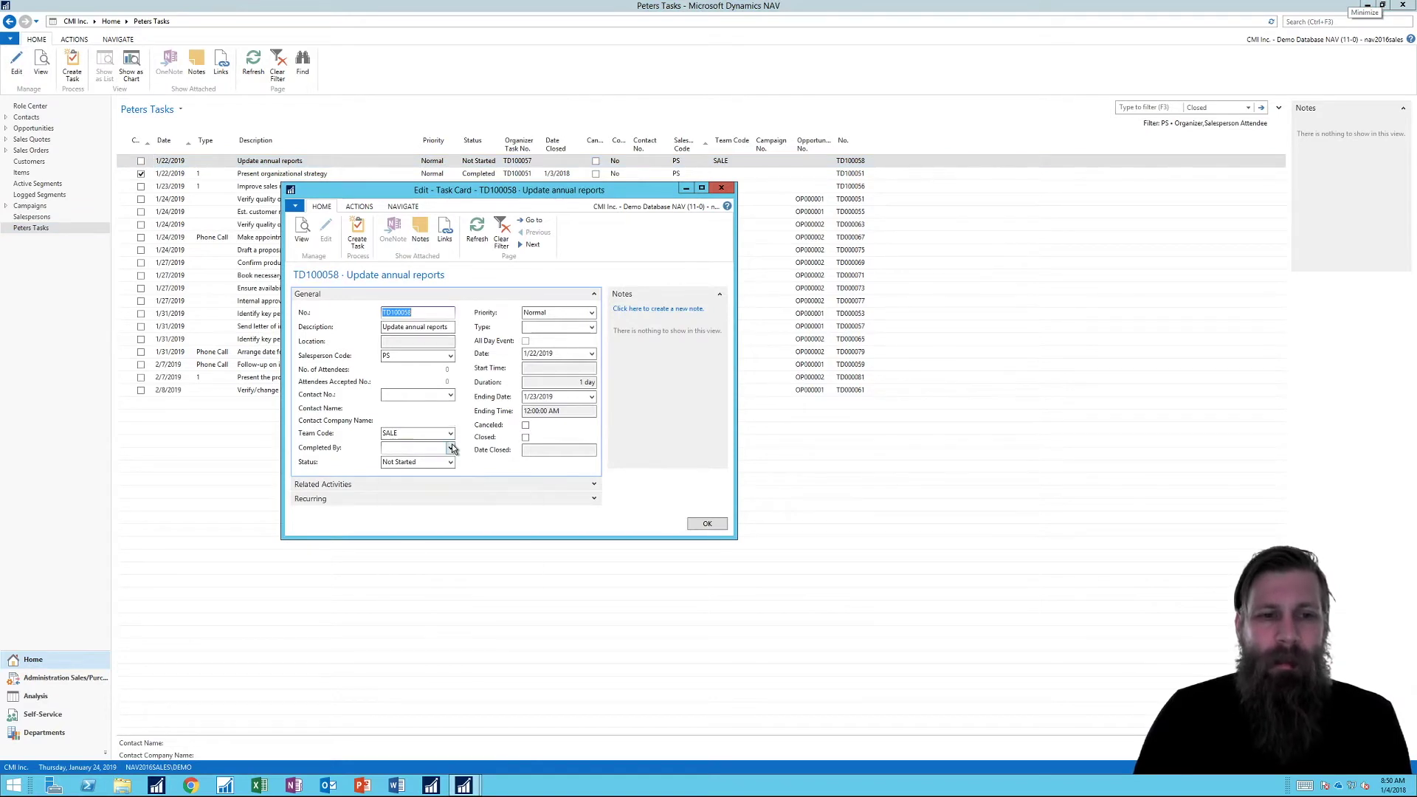
left_click(450, 448)
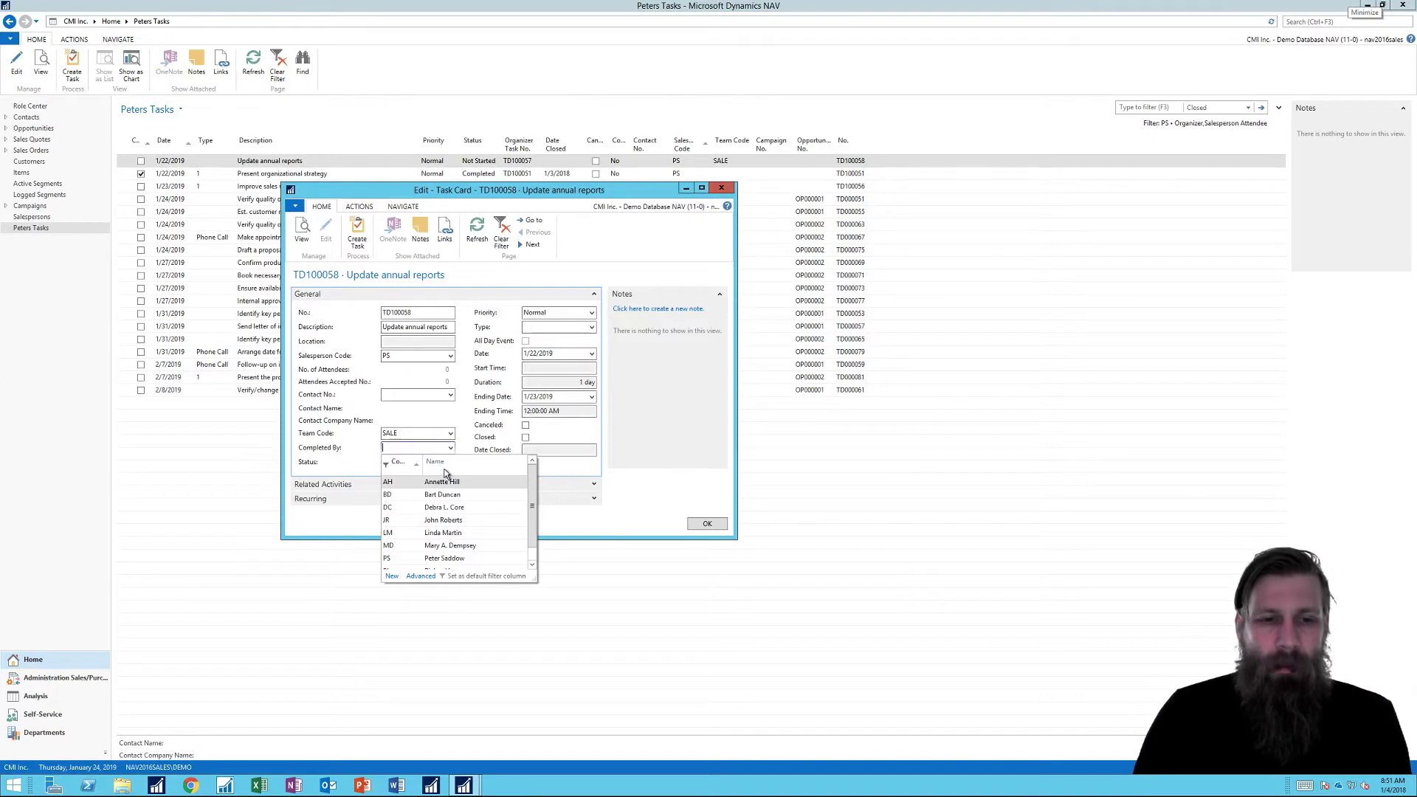
left_click(400, 496)
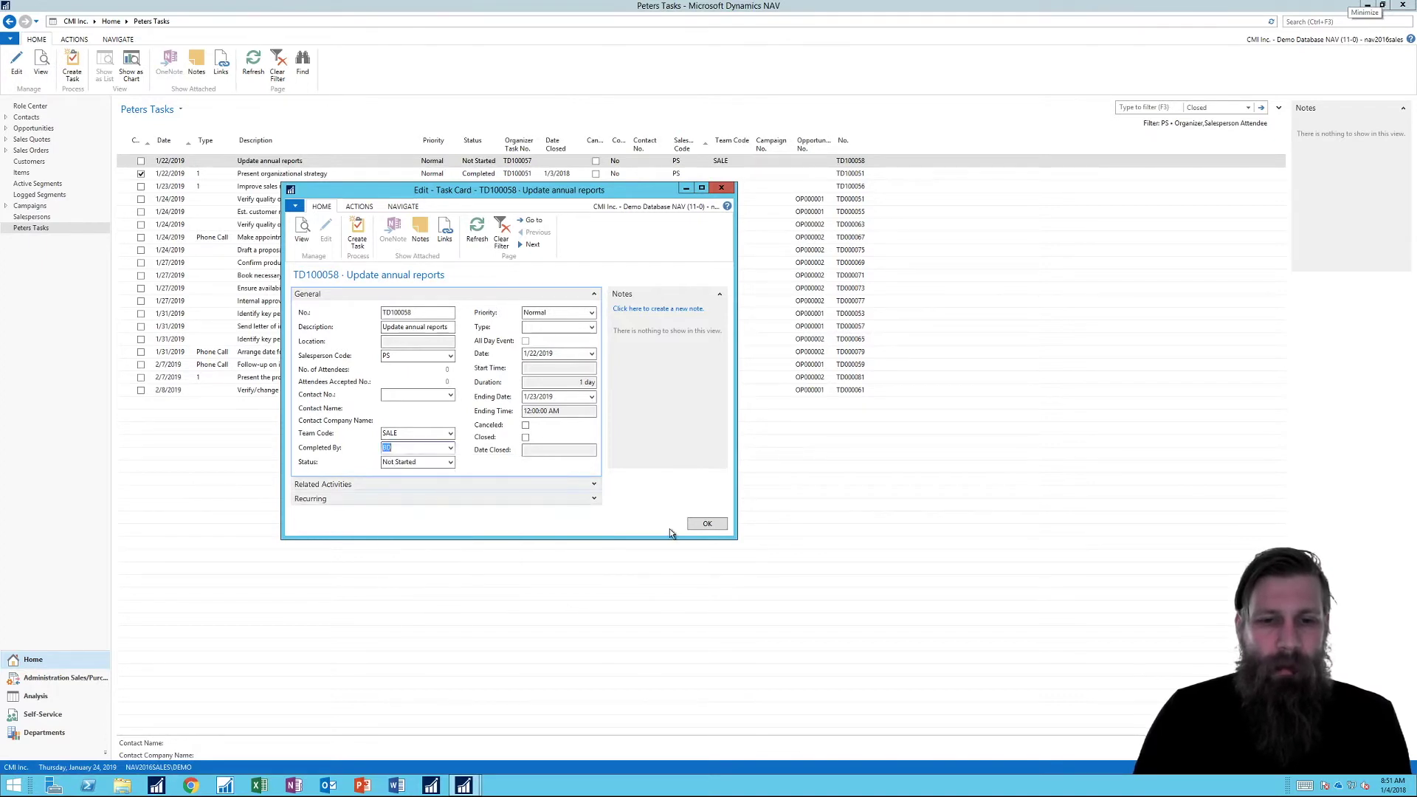
left_click(705, 524)
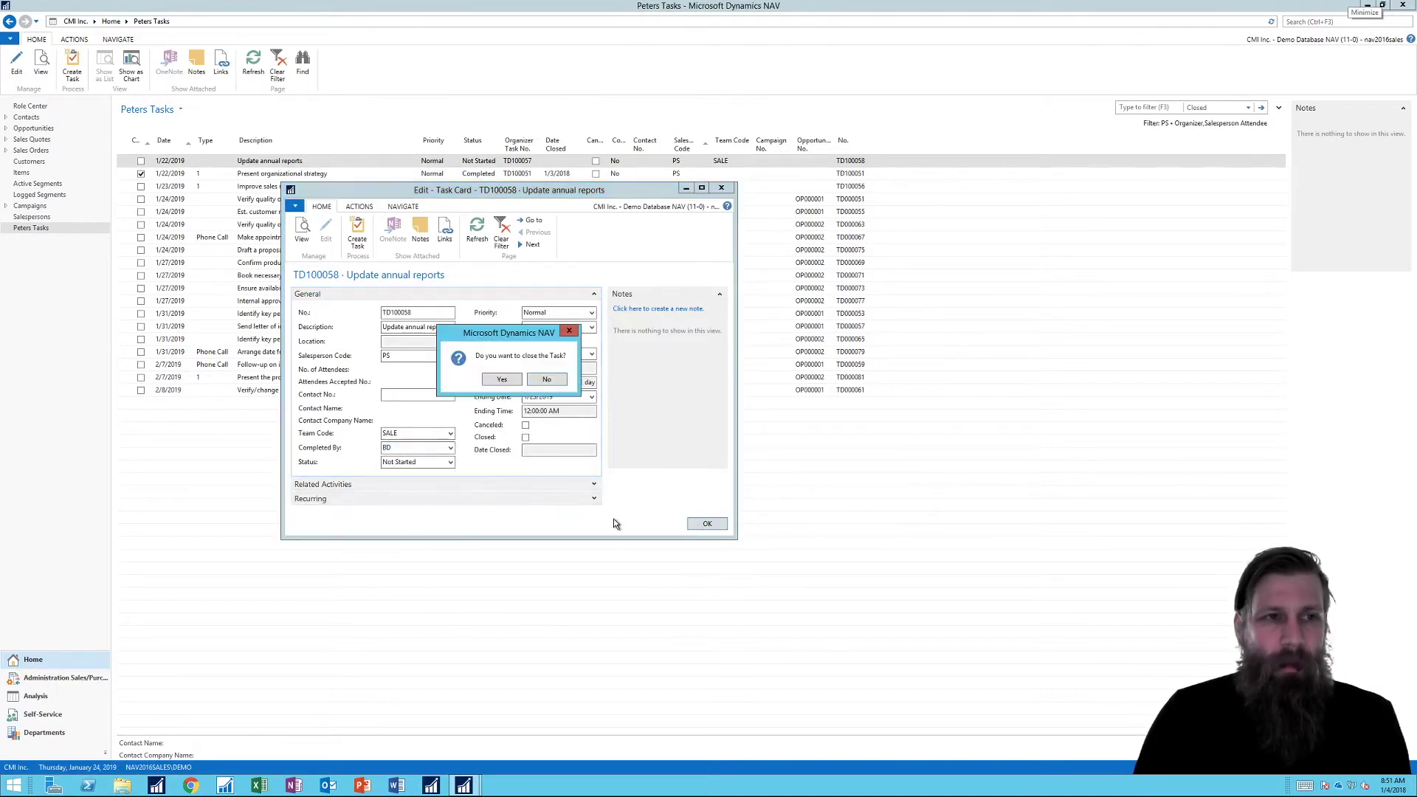
left_click(501, 381)
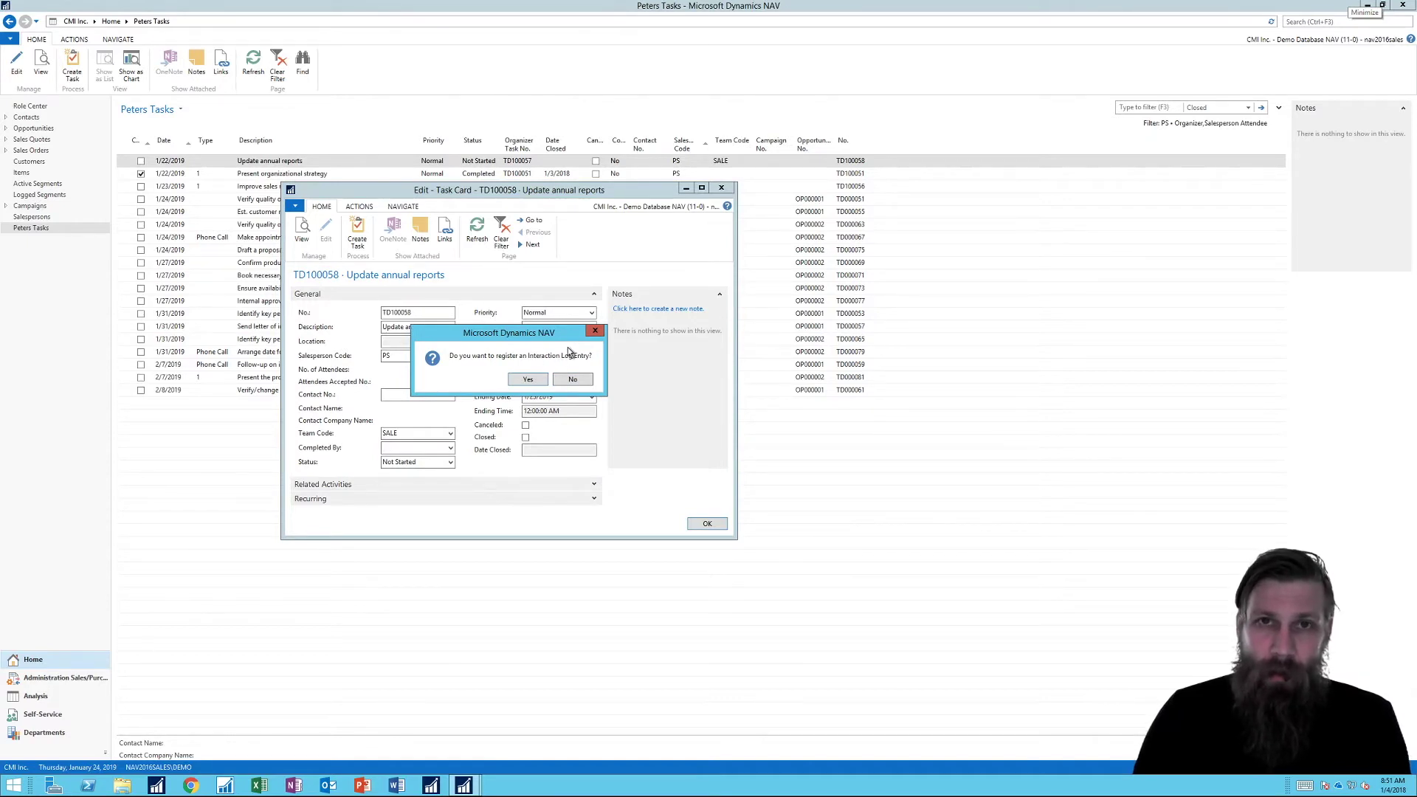
Agree to register an interaction, then cancel and decline the first two Create Interaction attempts
left_click(529, 381)
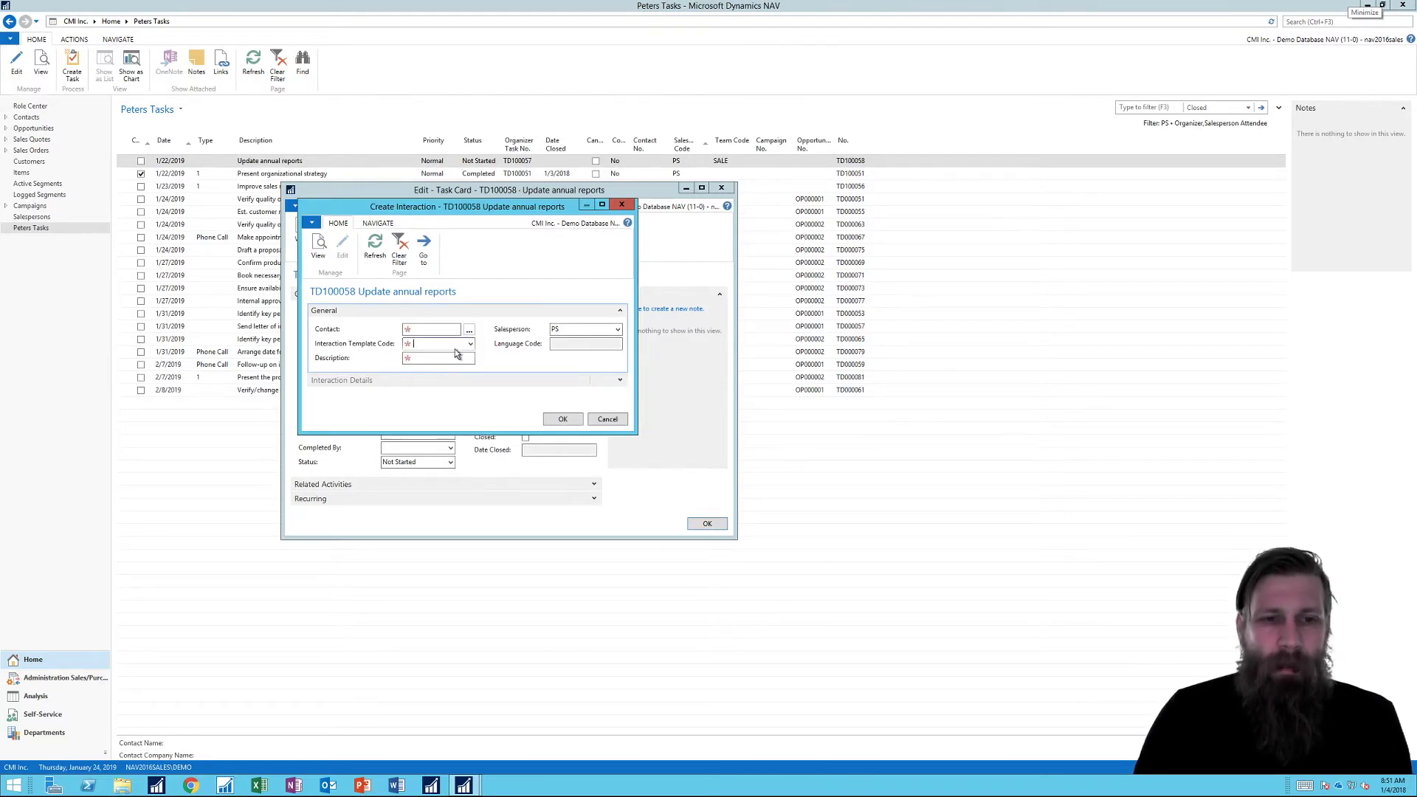
left_click(600, 419)
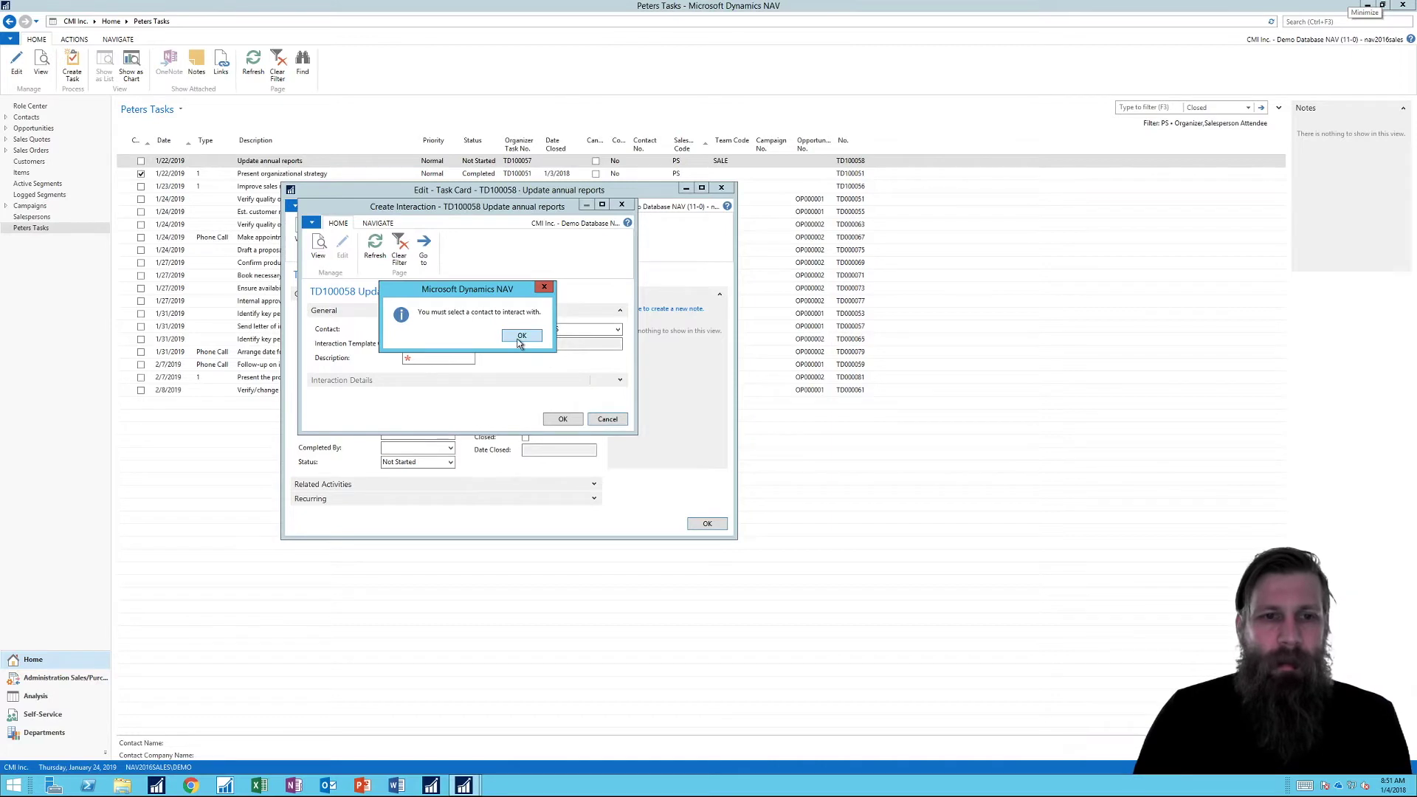
left_click(520, 337)
left_click(617, 420)
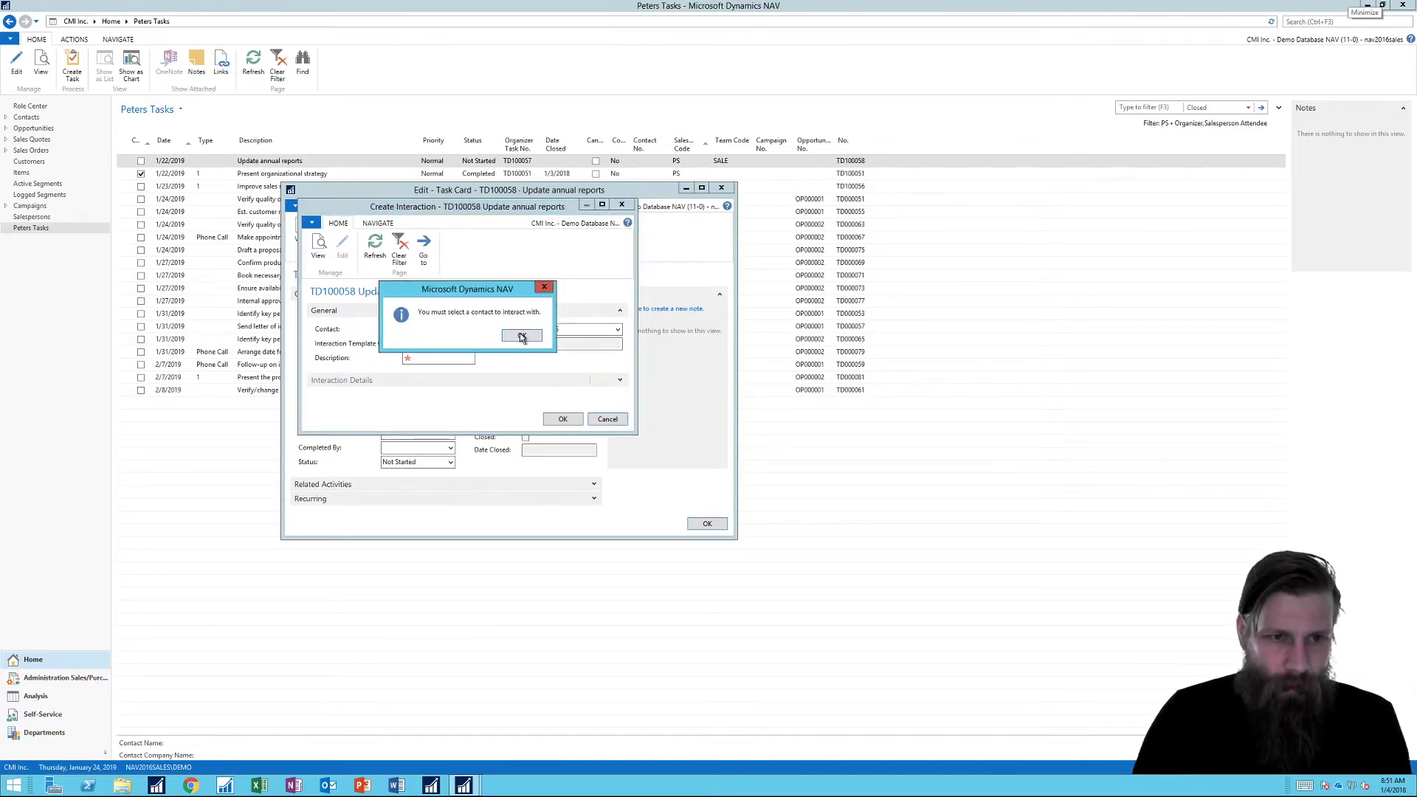
left_click(522, 336)
Log an EMAIL interaction for the law firm contact, closing the task on 1/4/2018
left_click(455, 331)
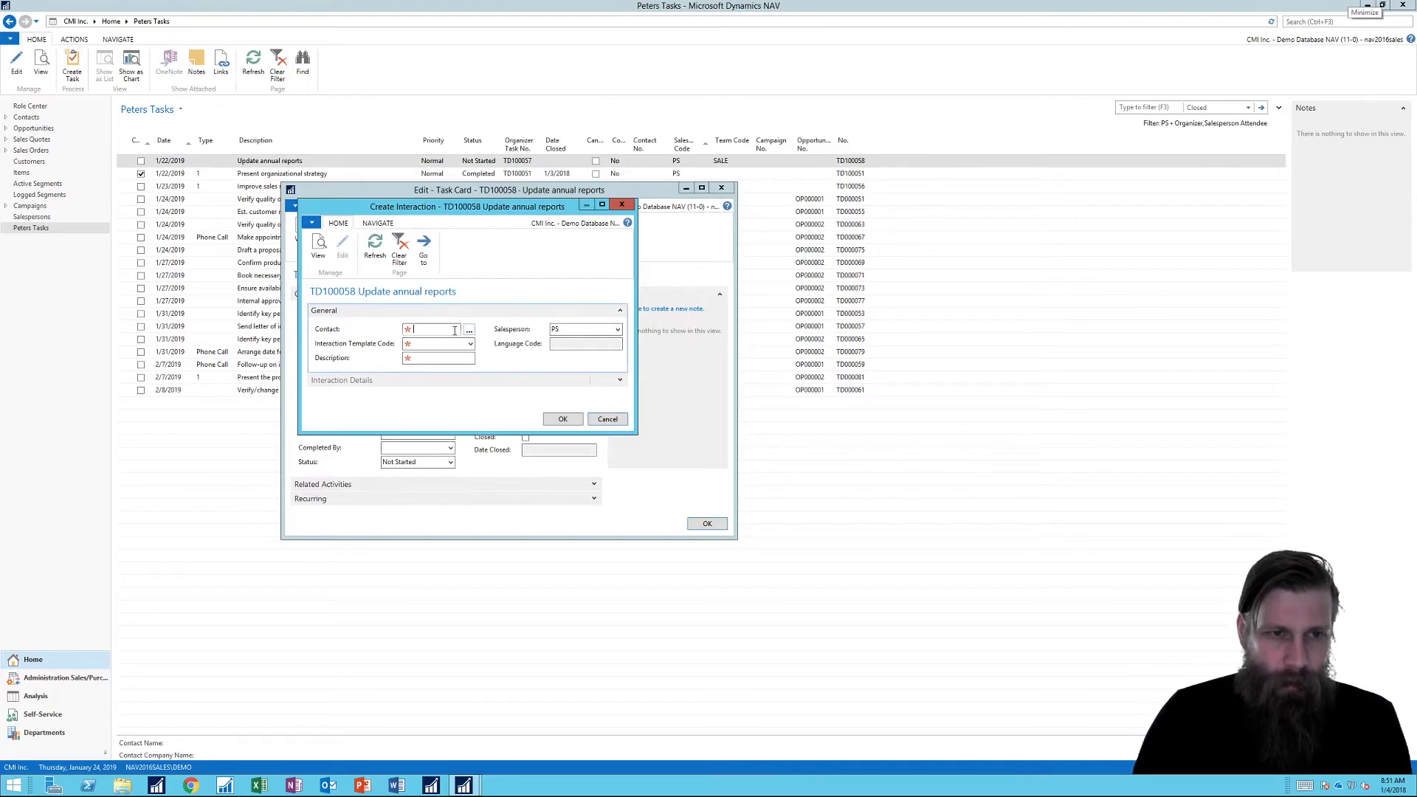
left_click(469, 331)
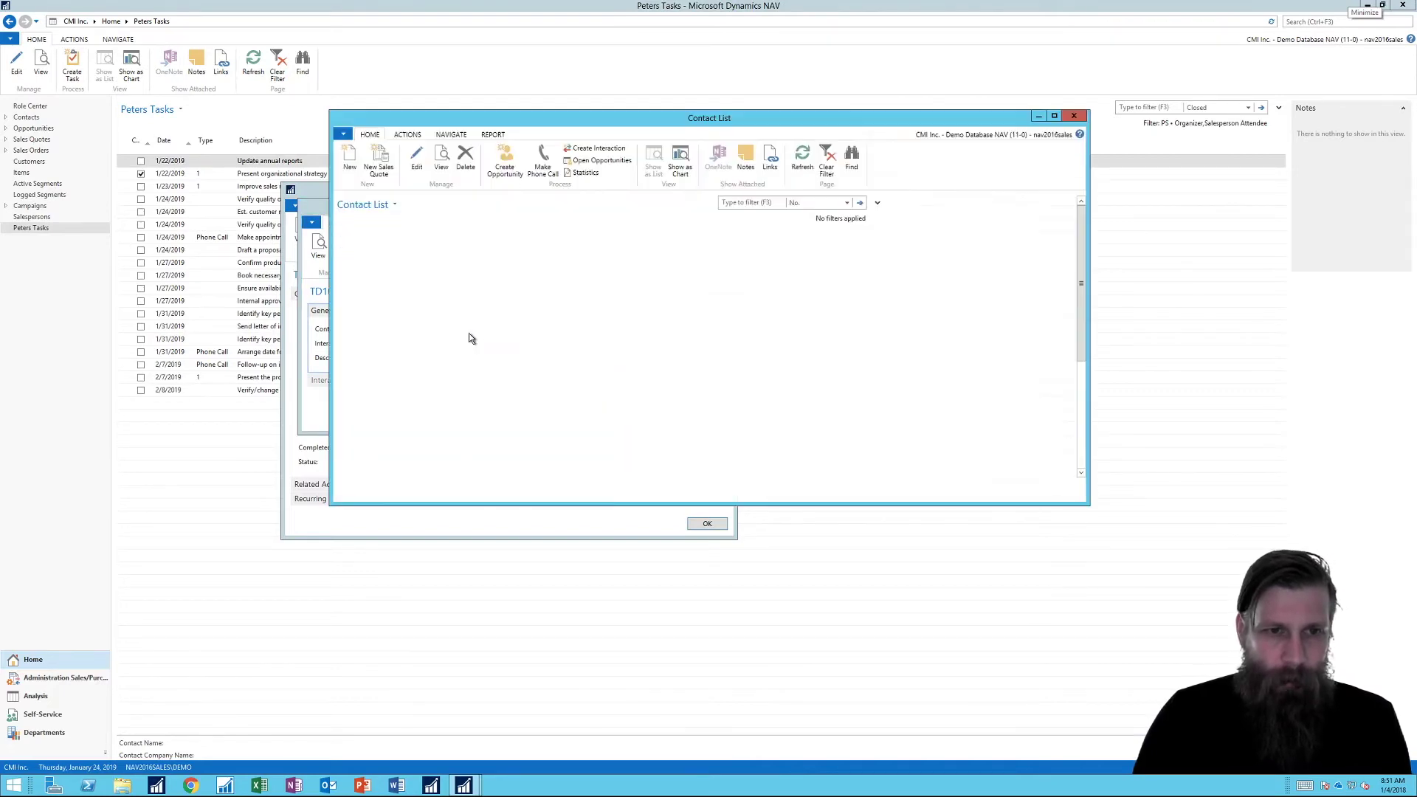
left_click(1015, 490)
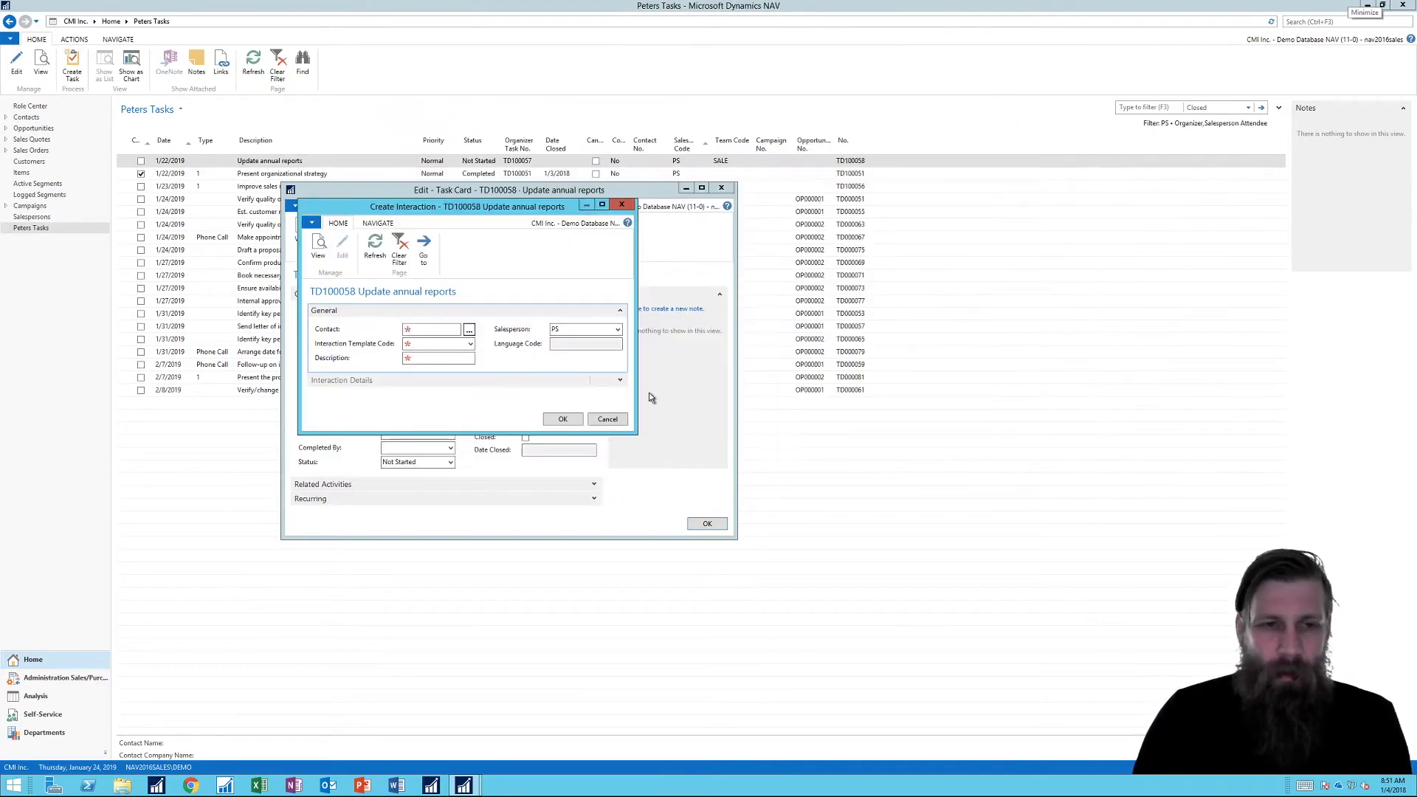
left_click(449, 343)
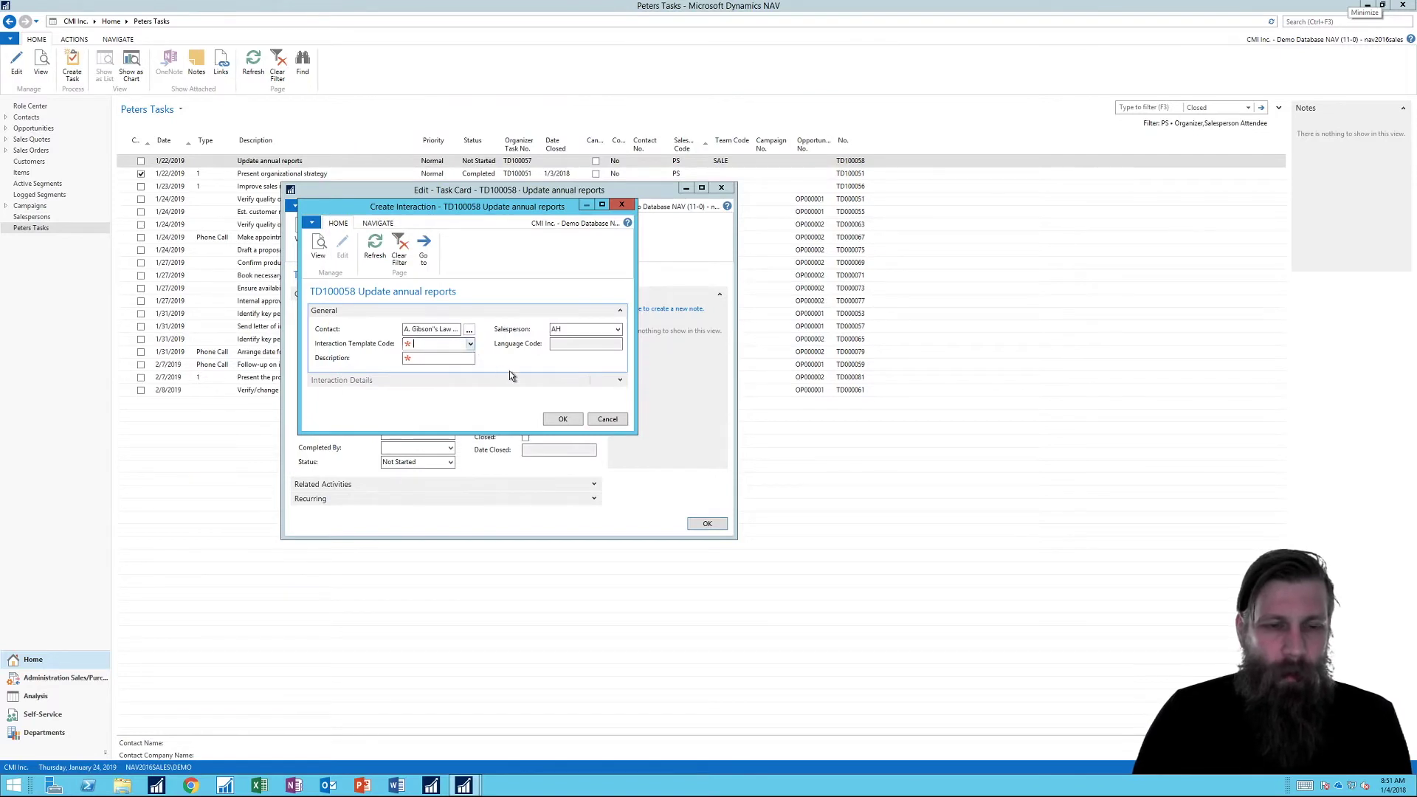
left_click(471, 344)
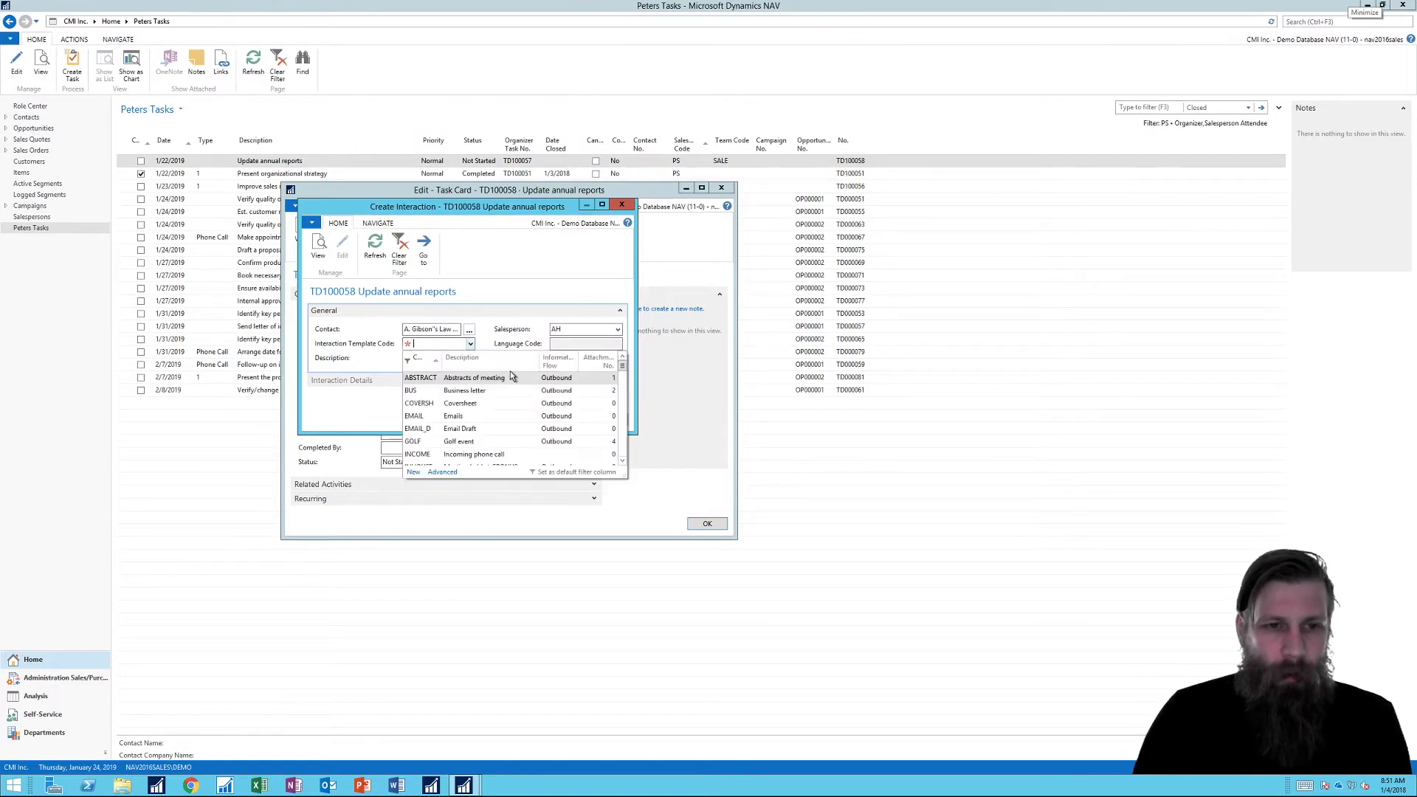
left_click(416, 416)
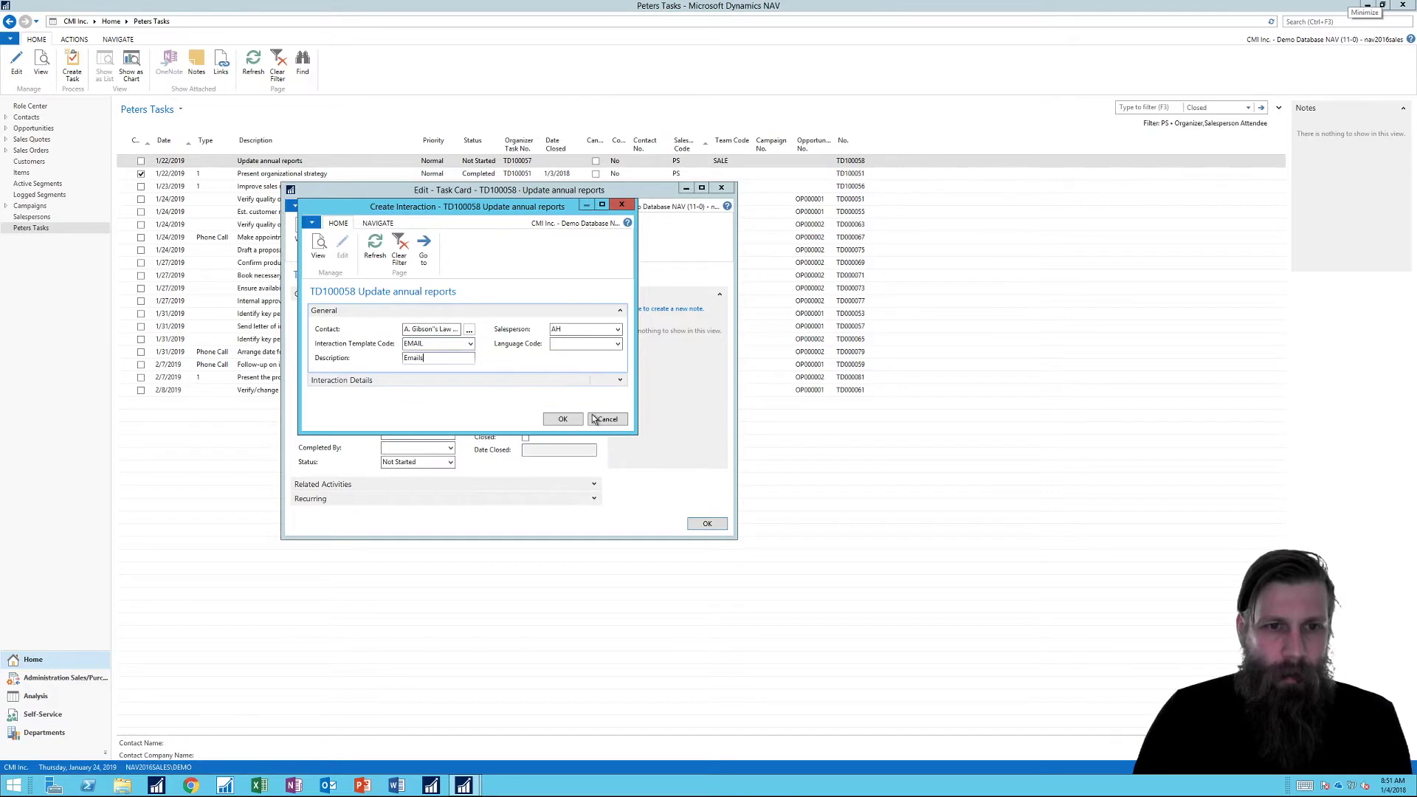
left_click(563, 421)
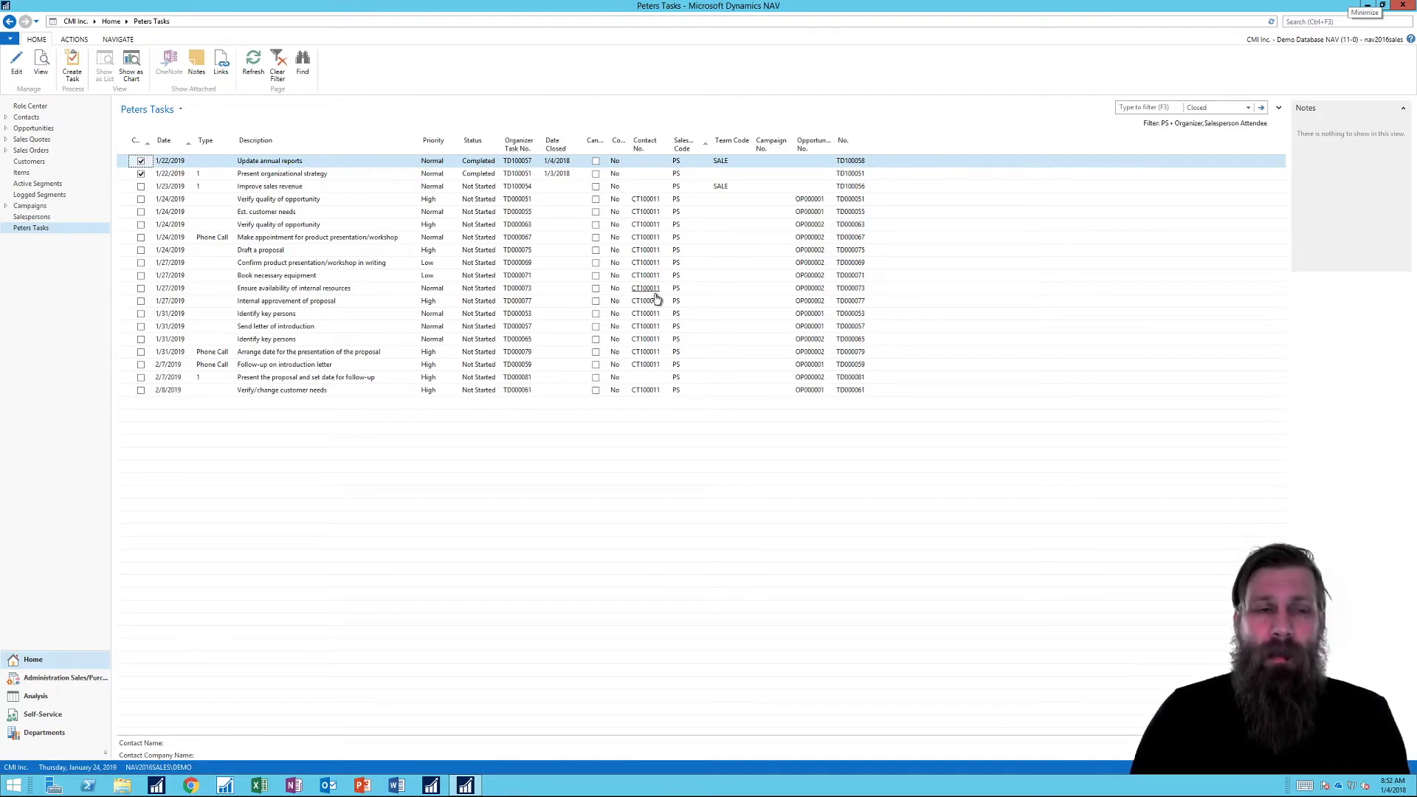
Select the Verify quality of opportunity task and bring up Assign Activity for PS
left_click(299, 200)
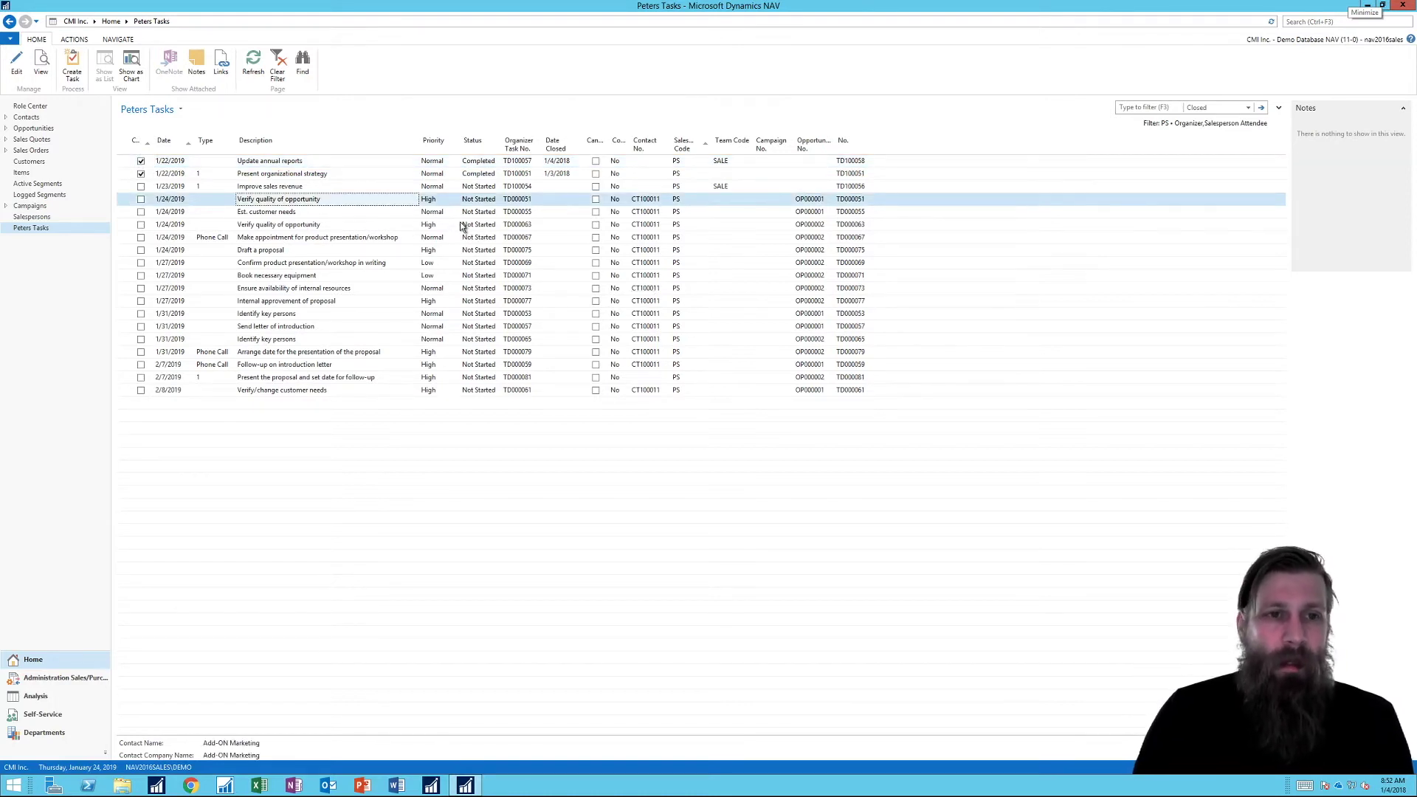
left_click(81, 41)
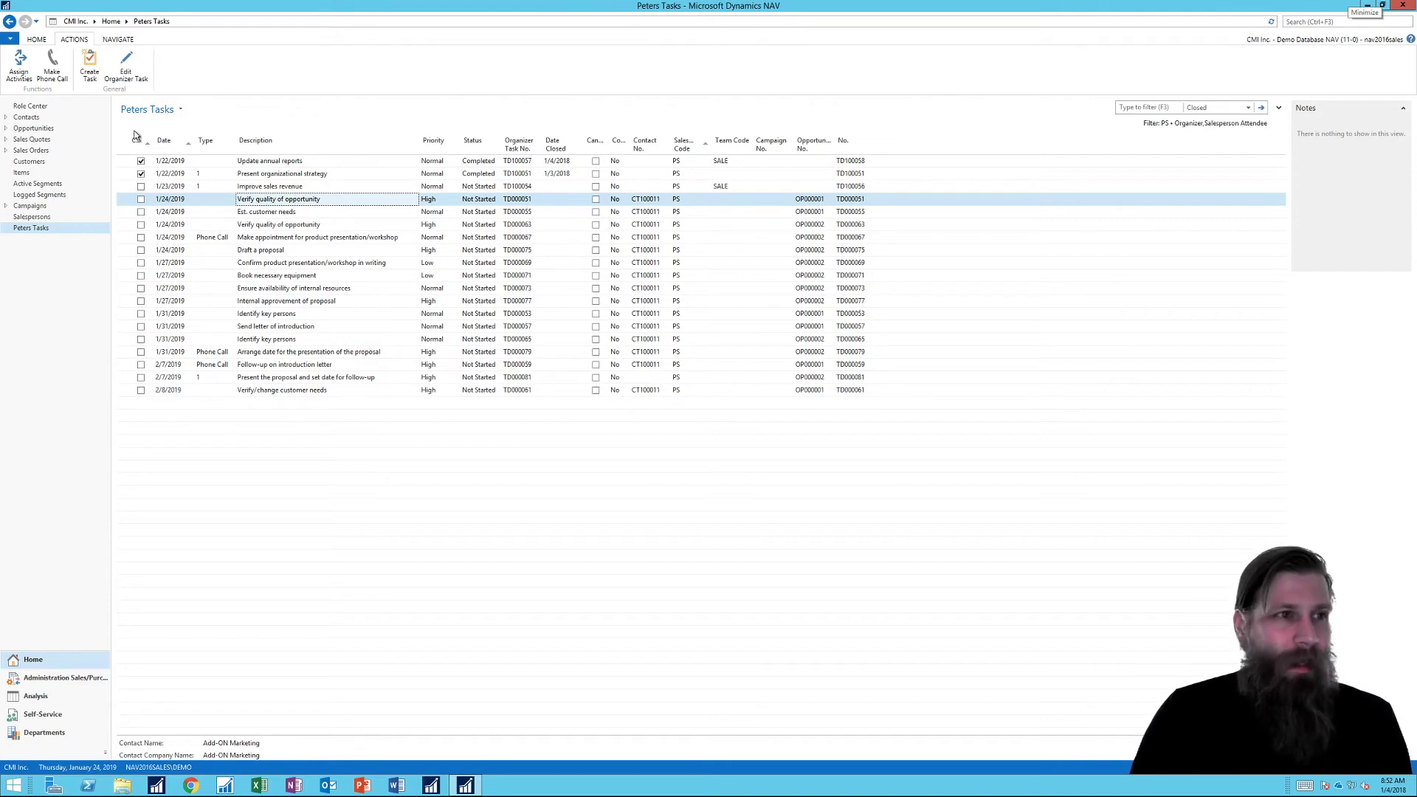
left_click(20, 68)
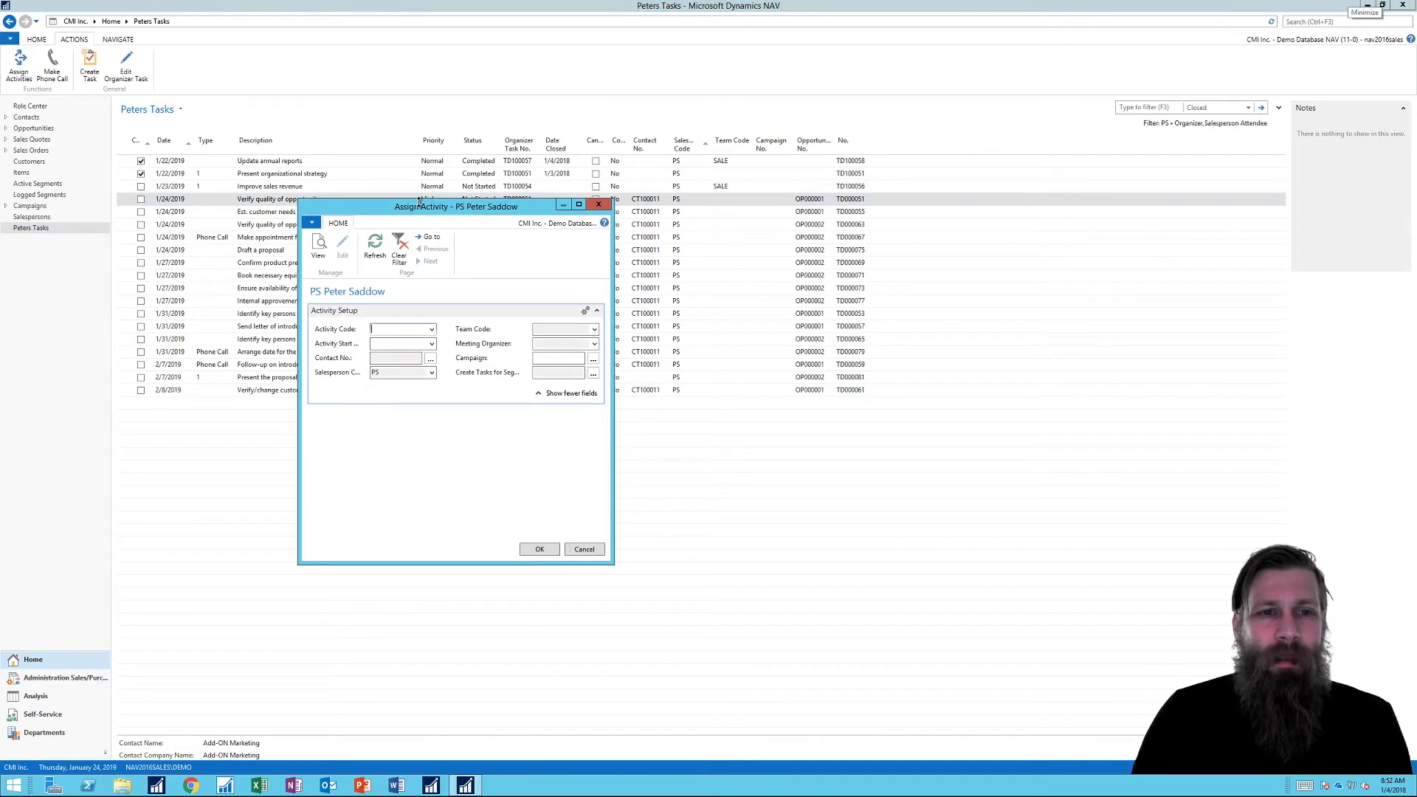
Assign the NEEDS activity starting today, 1/4/2018, creating four new tasks
left_click_drag(421, 211, 523, 110)
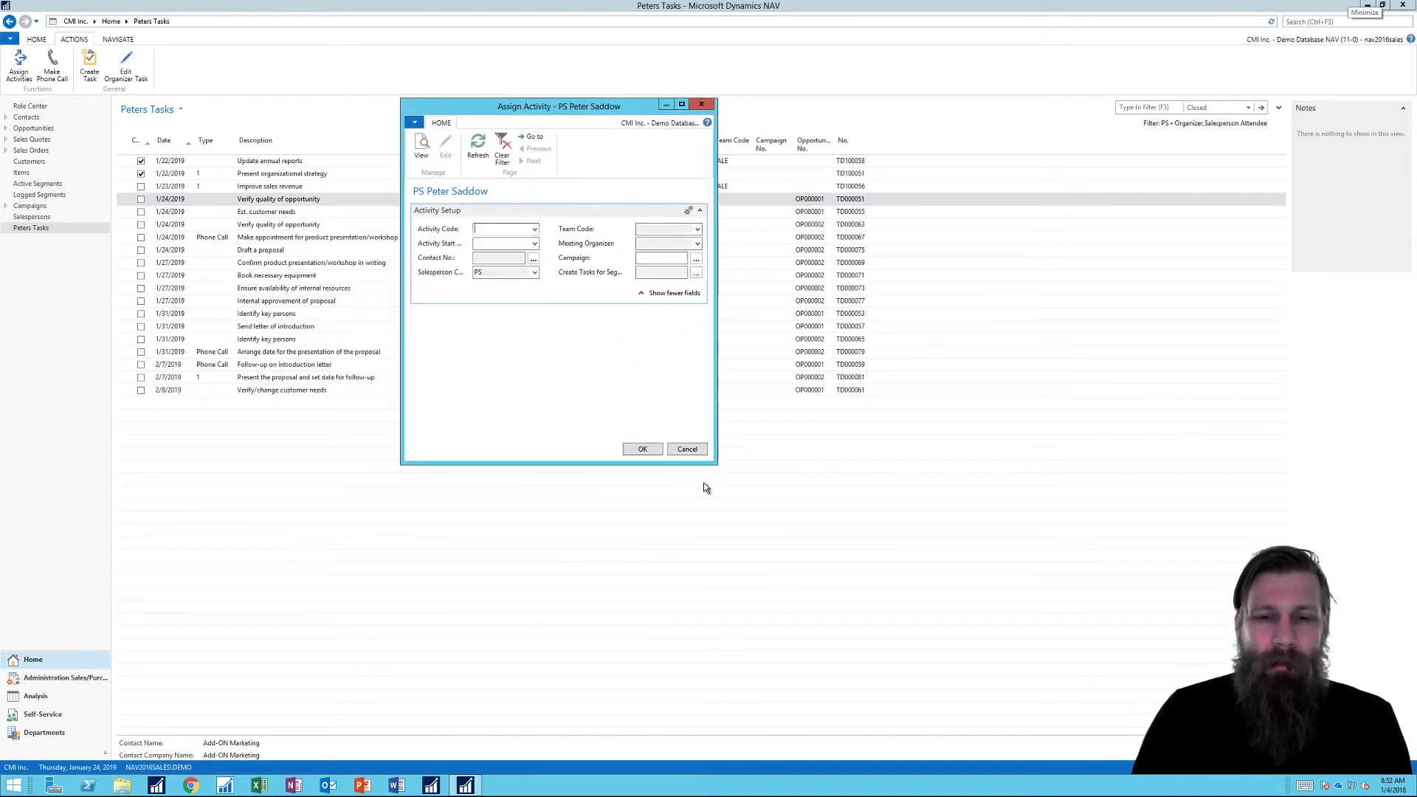
left_click_drag(711, 460, 814, 480)
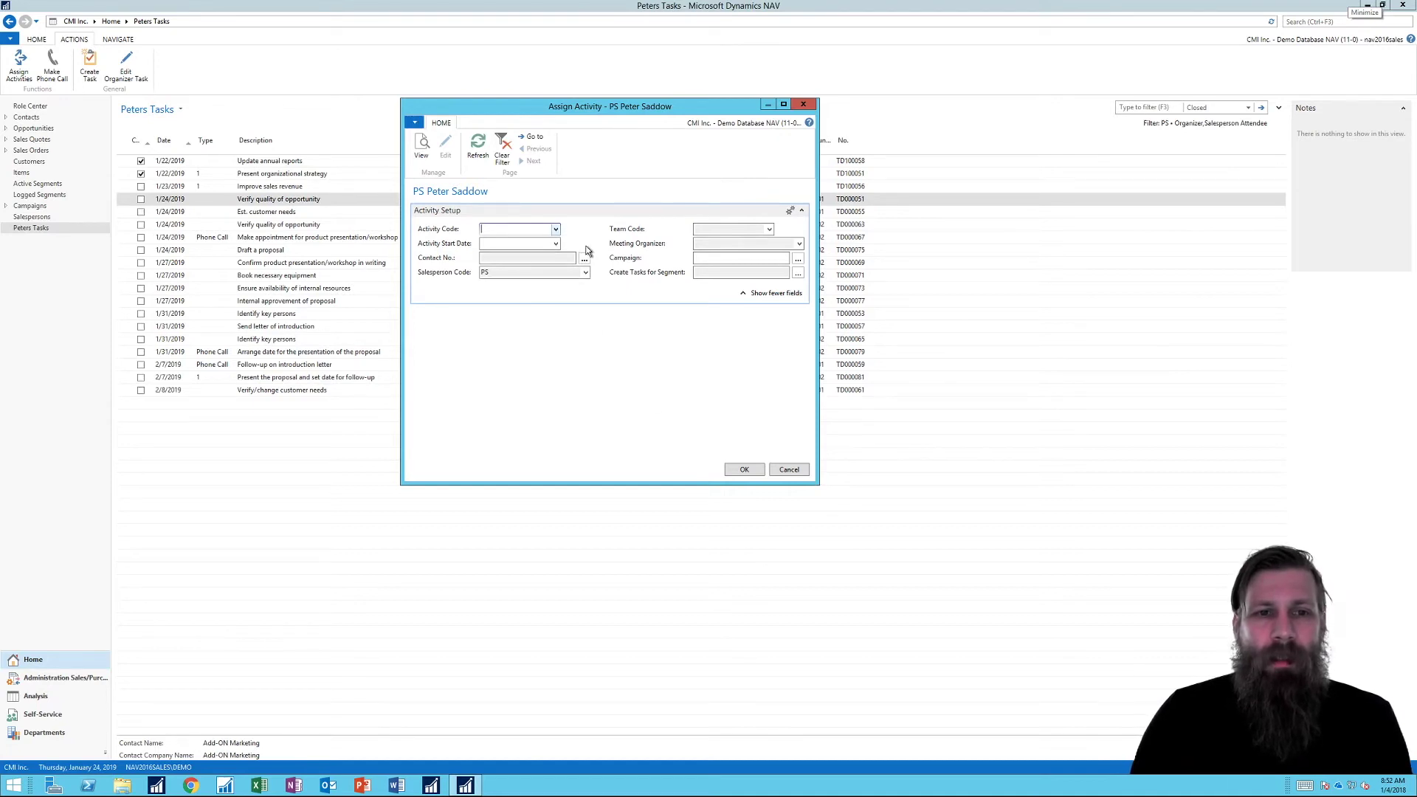
key("F4")
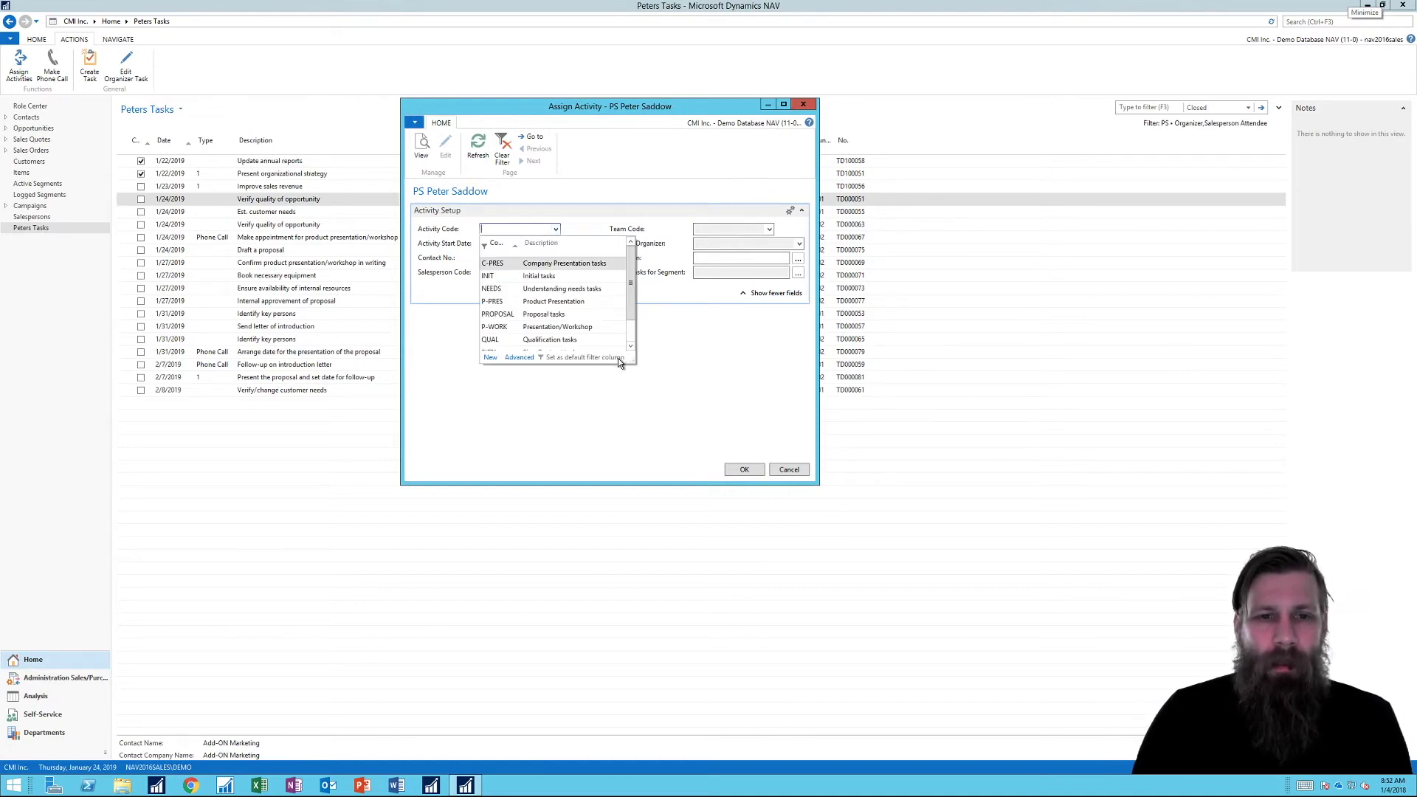
left_click(532, 289)
key("Tab")
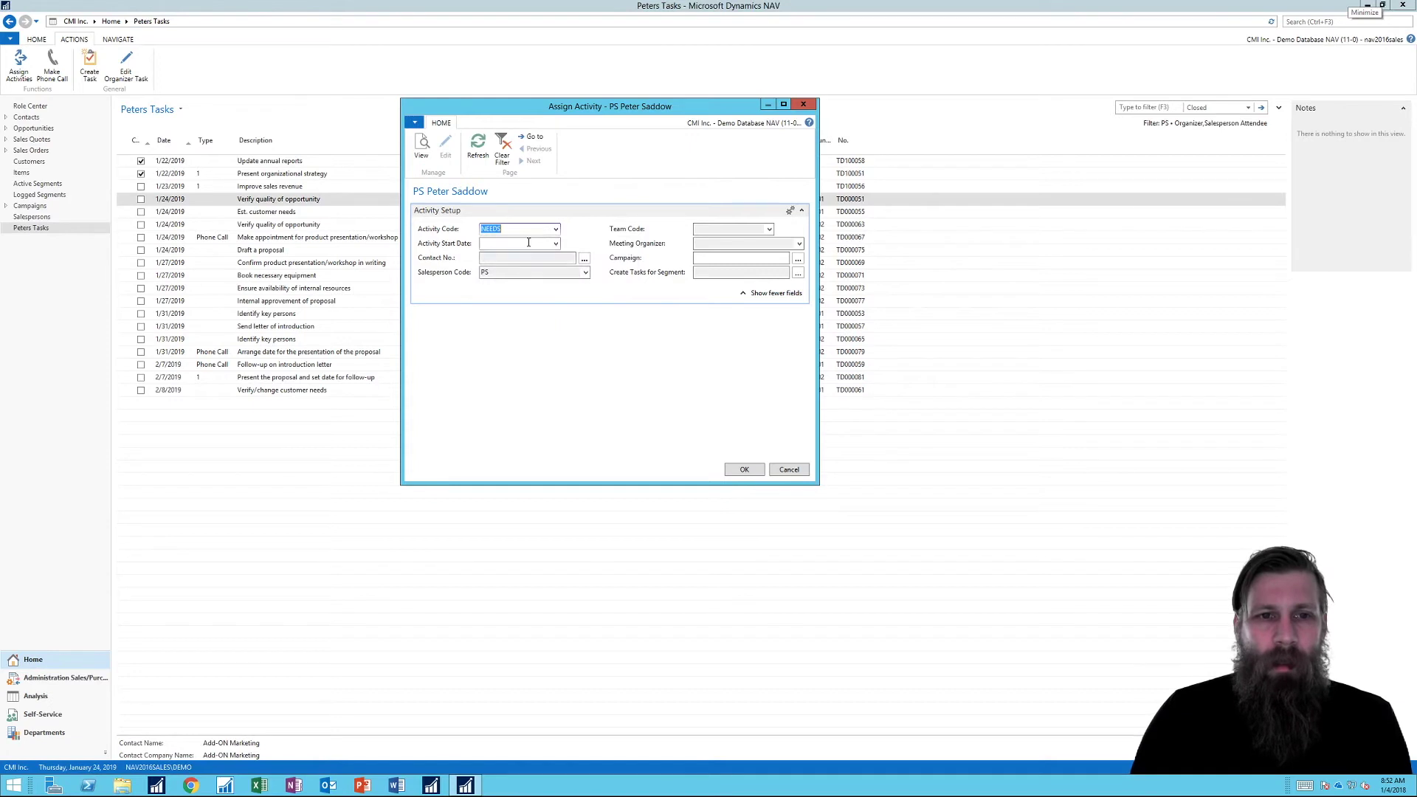
type("t")
key("Tab")
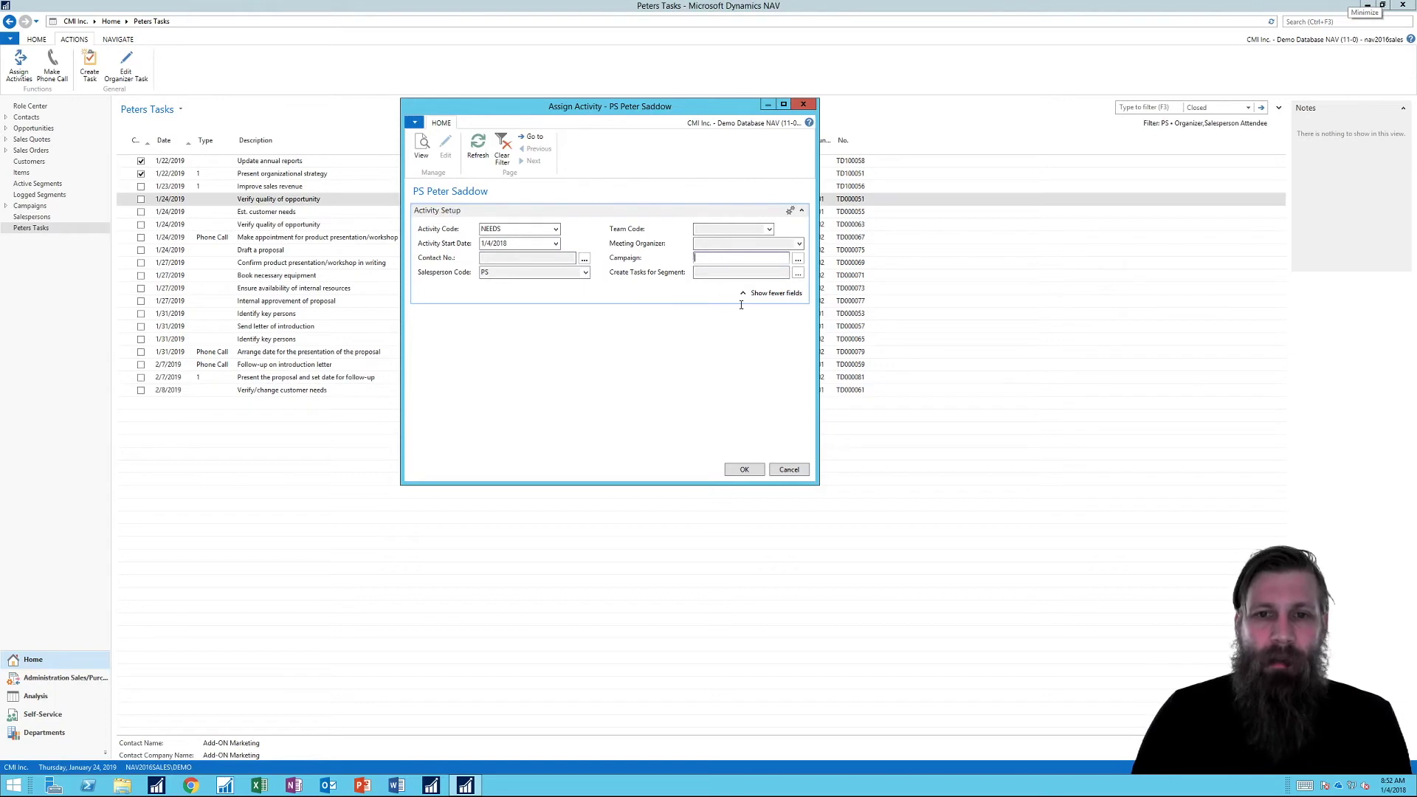
left_click(744, 469)
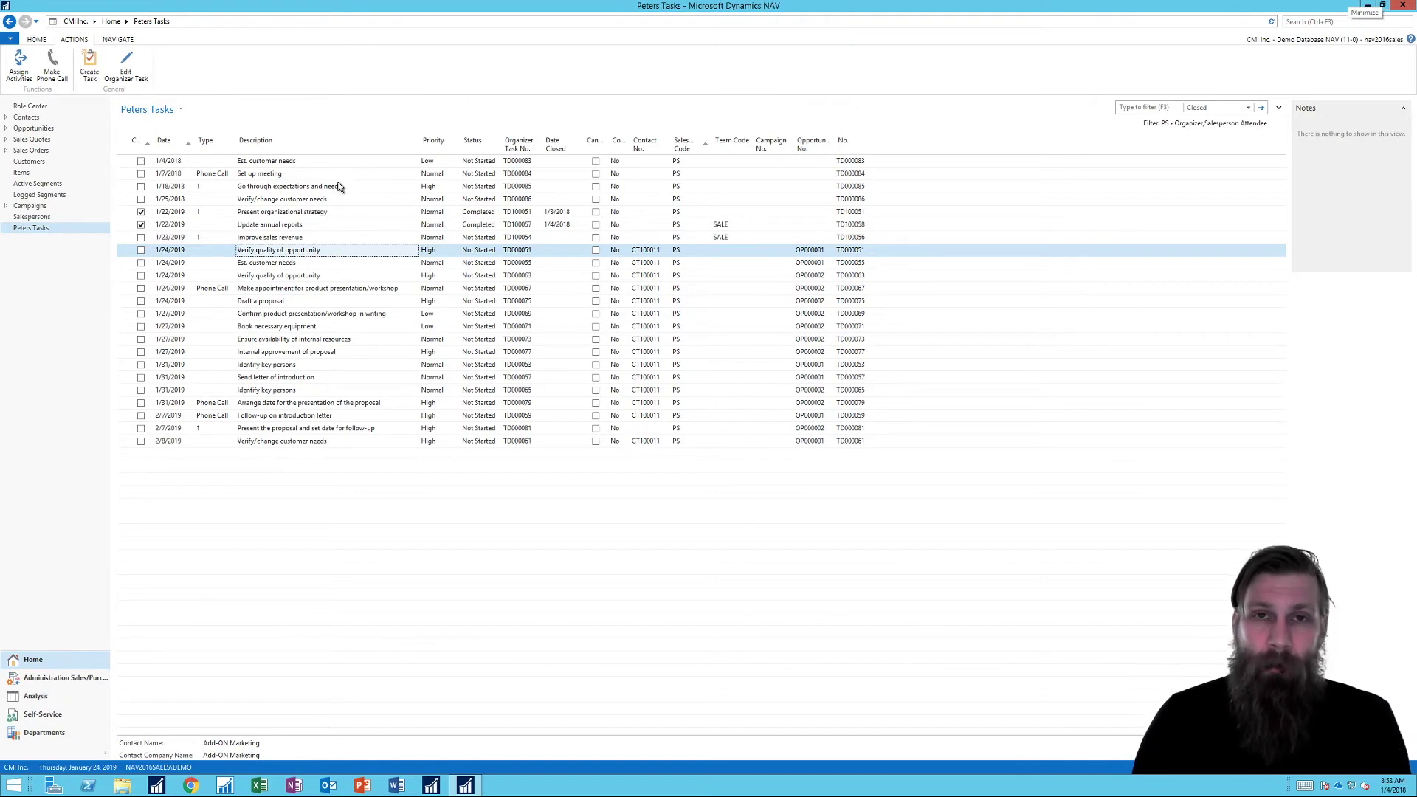
left_click(20, 67)
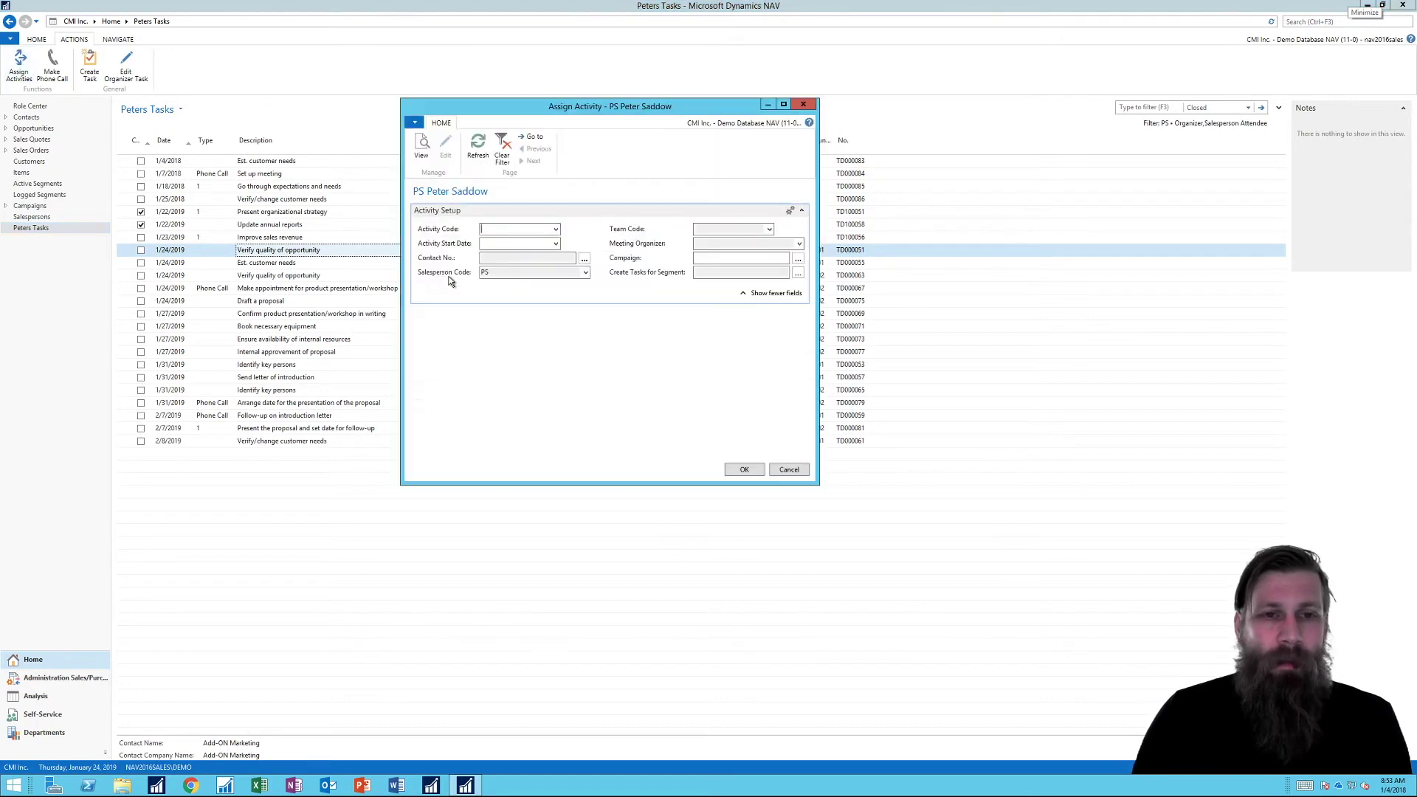
left_click(555, 230)
left_click(527, 360)
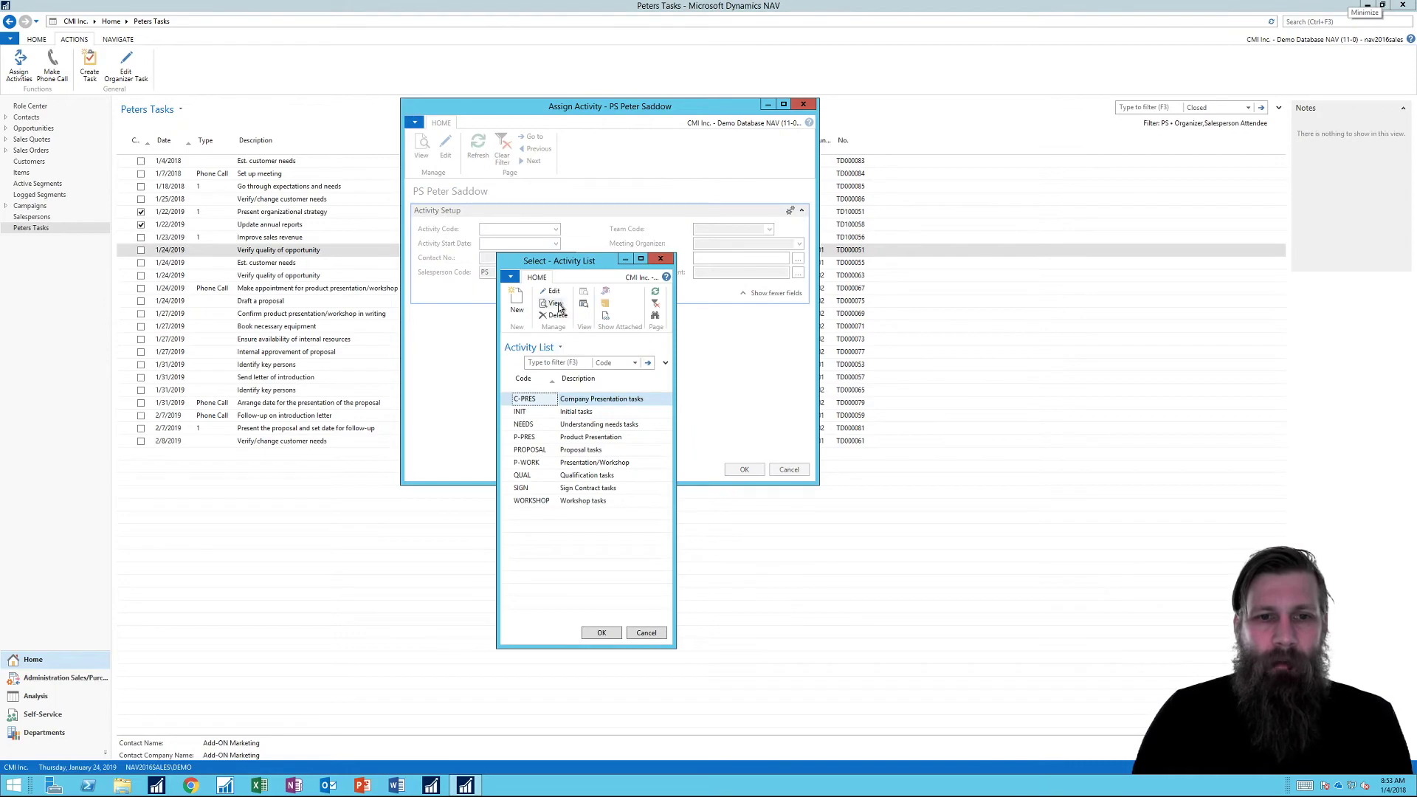
left_click(555, 303)
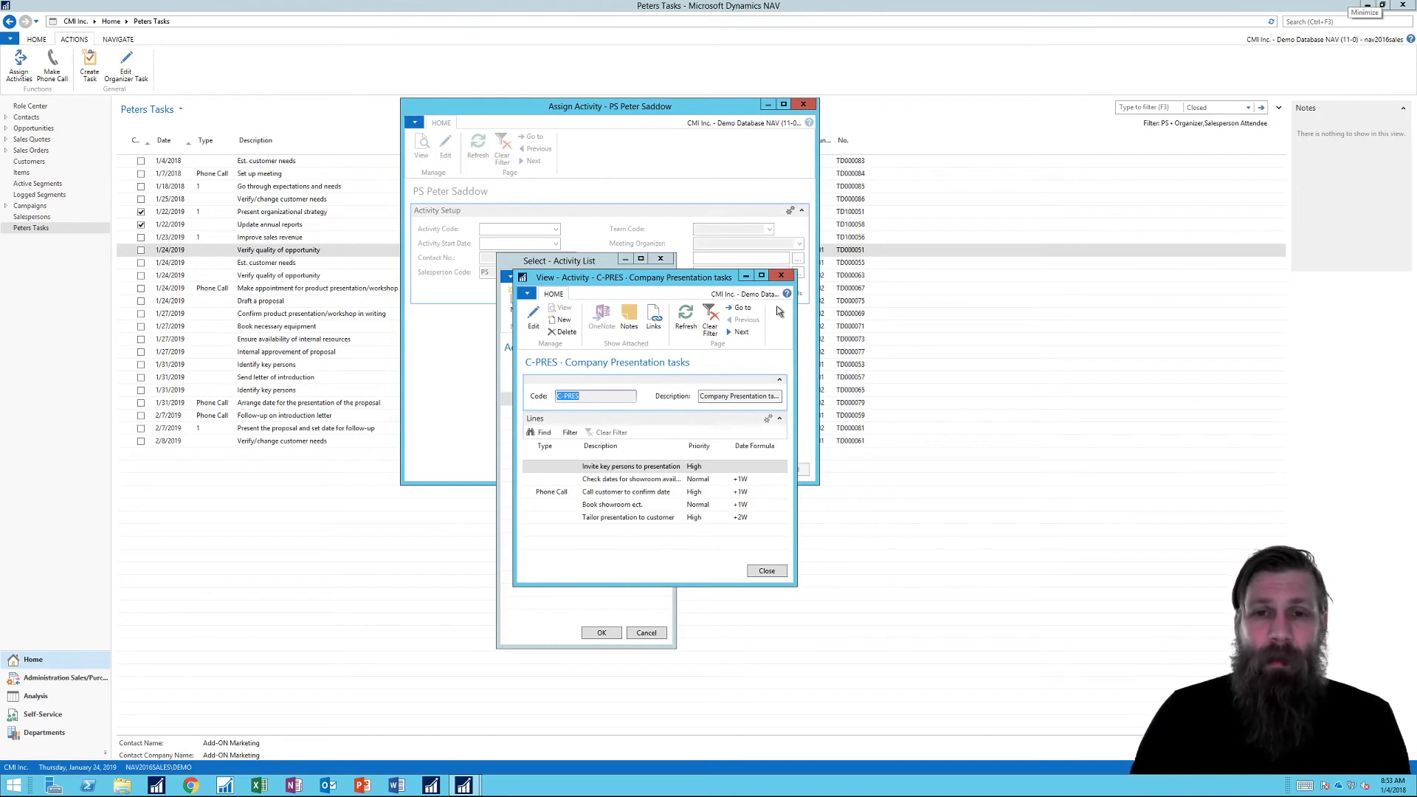
key("Escape")
left_click(658, 259)
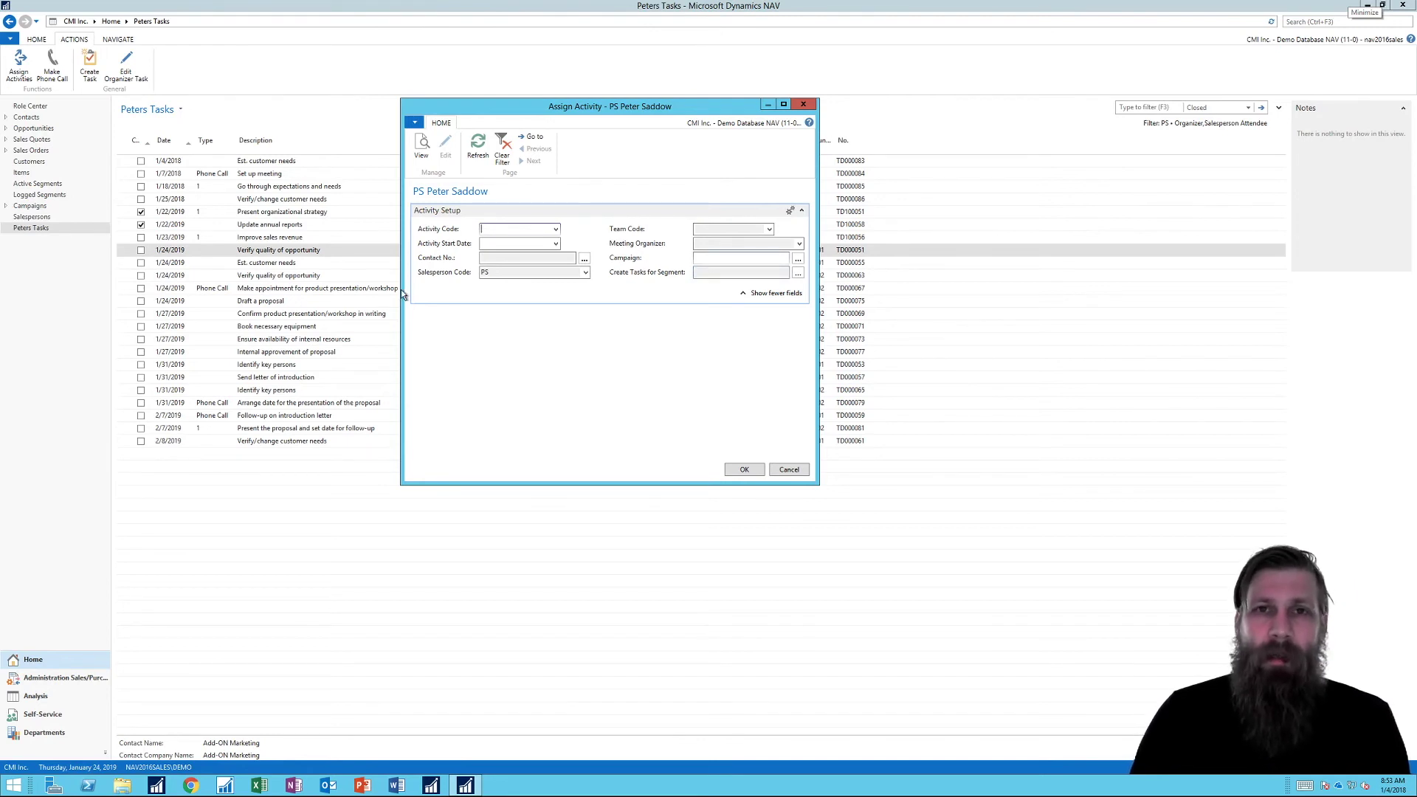
left_click(803, 105)
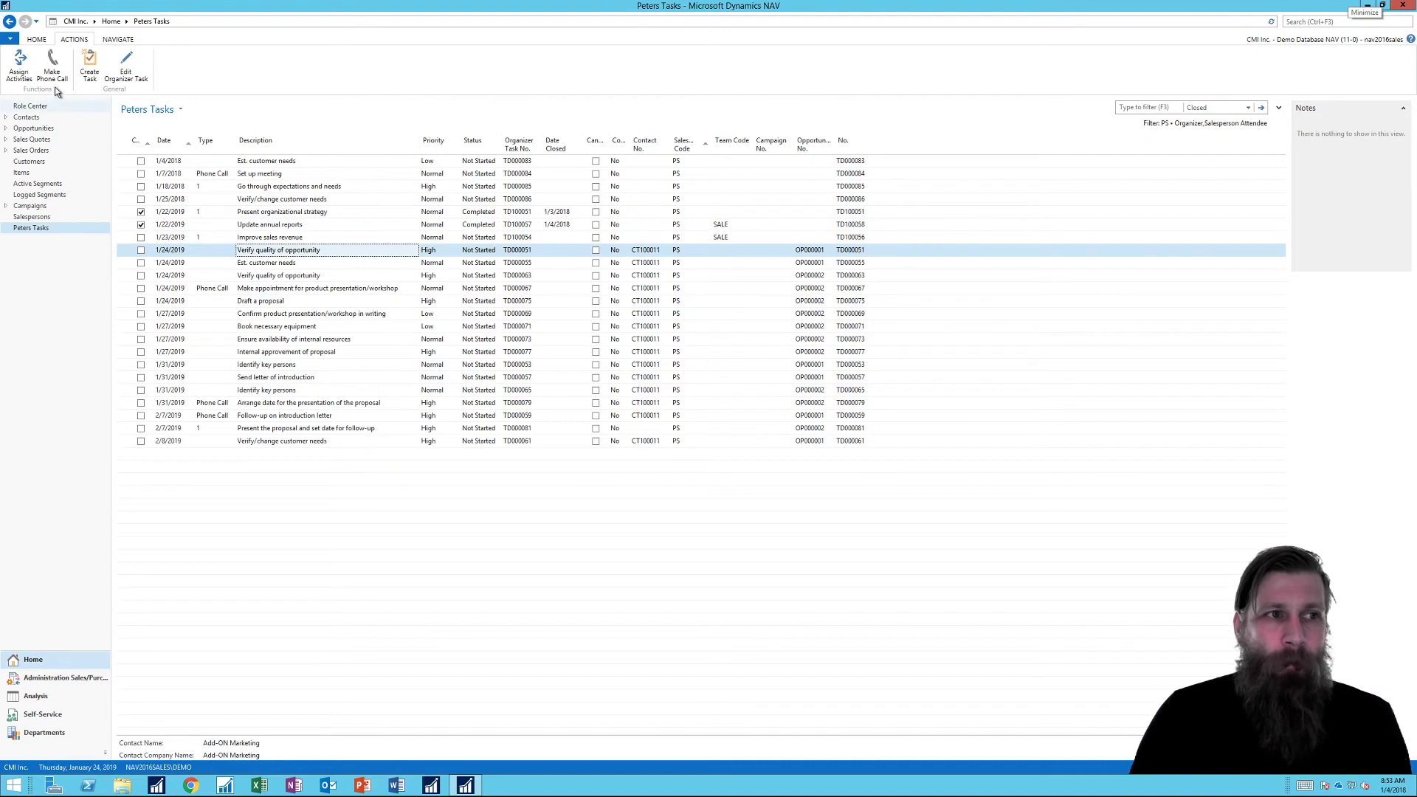
Open Attendee Scheduling for the 'Go through expectations and needs' meeting
left_click(231, 286)
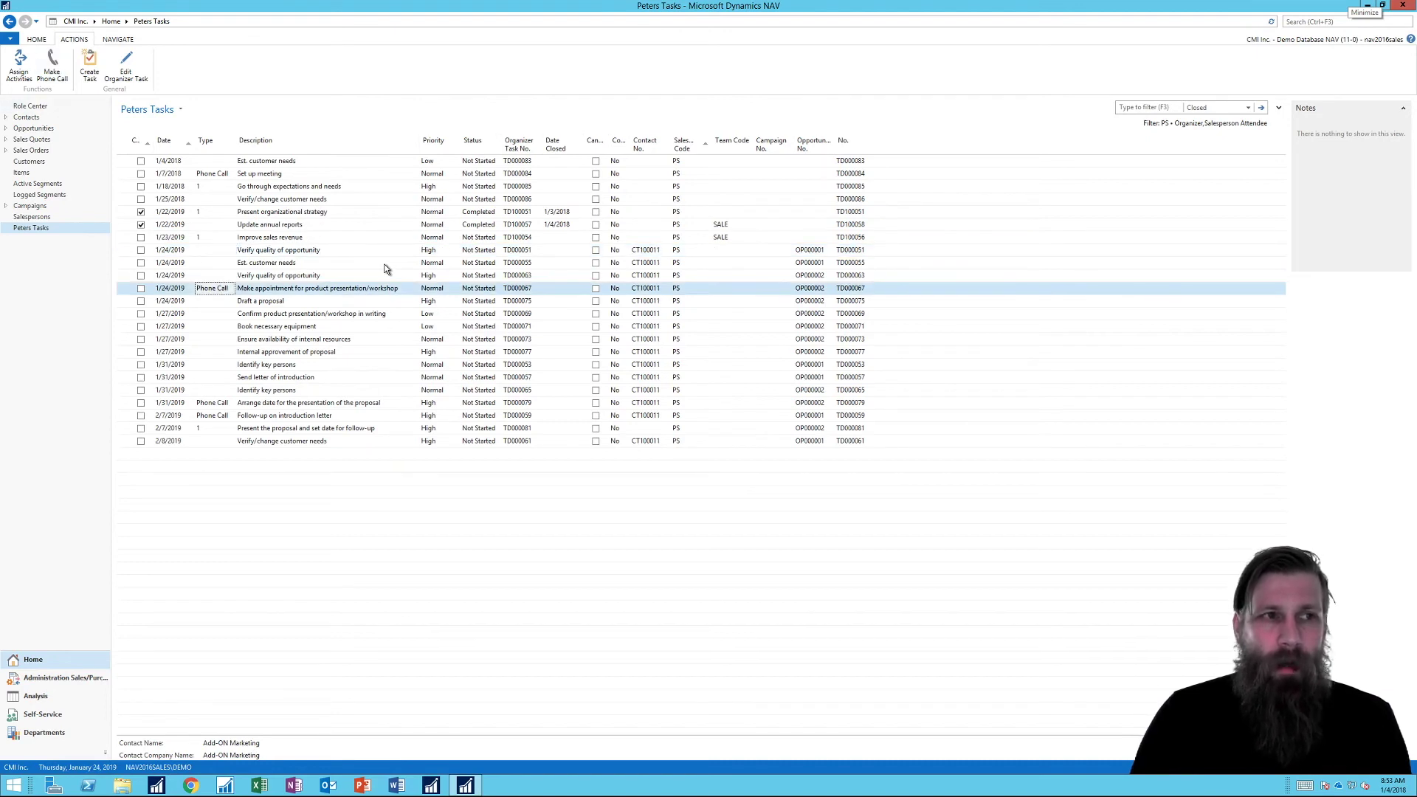
left_click(118, 39)
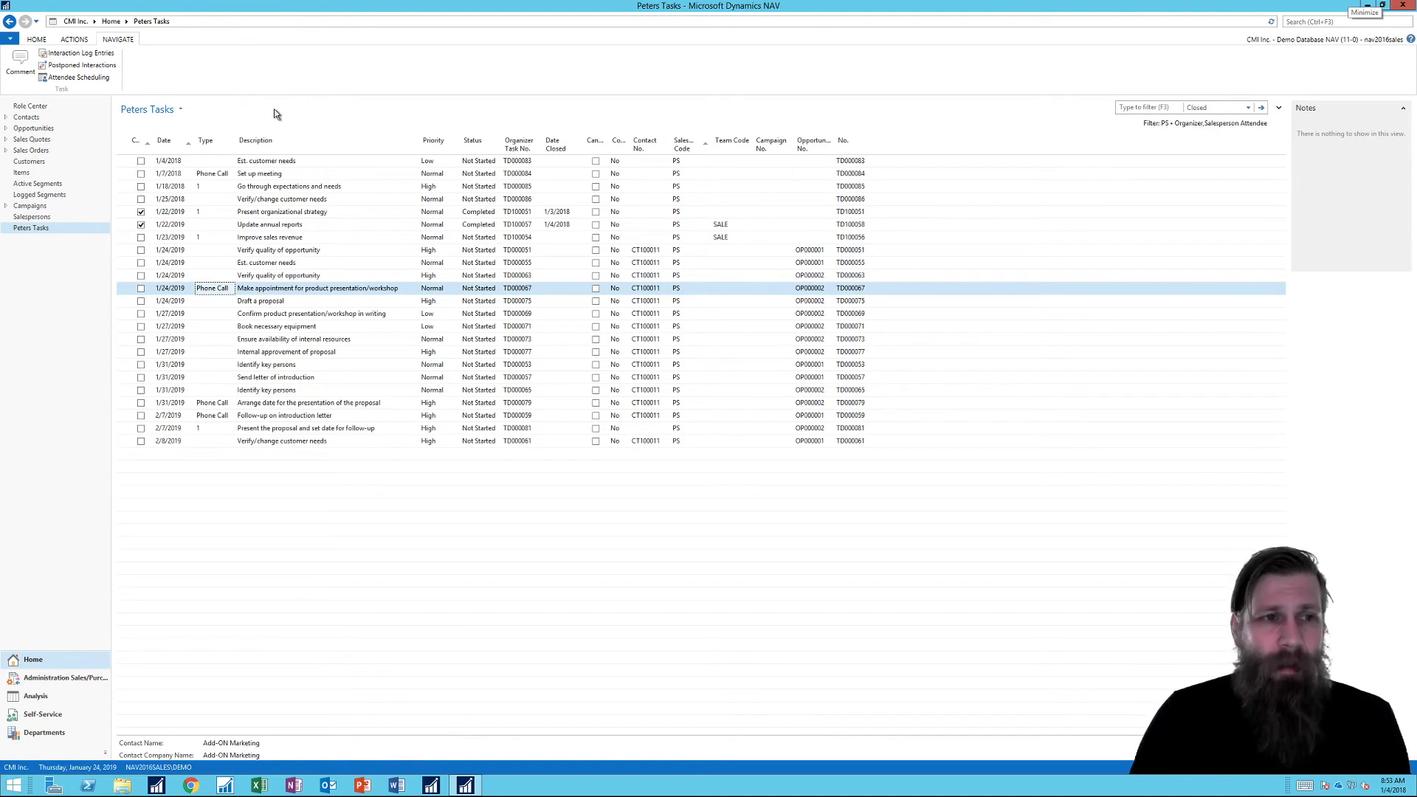
left_click(210, 187)
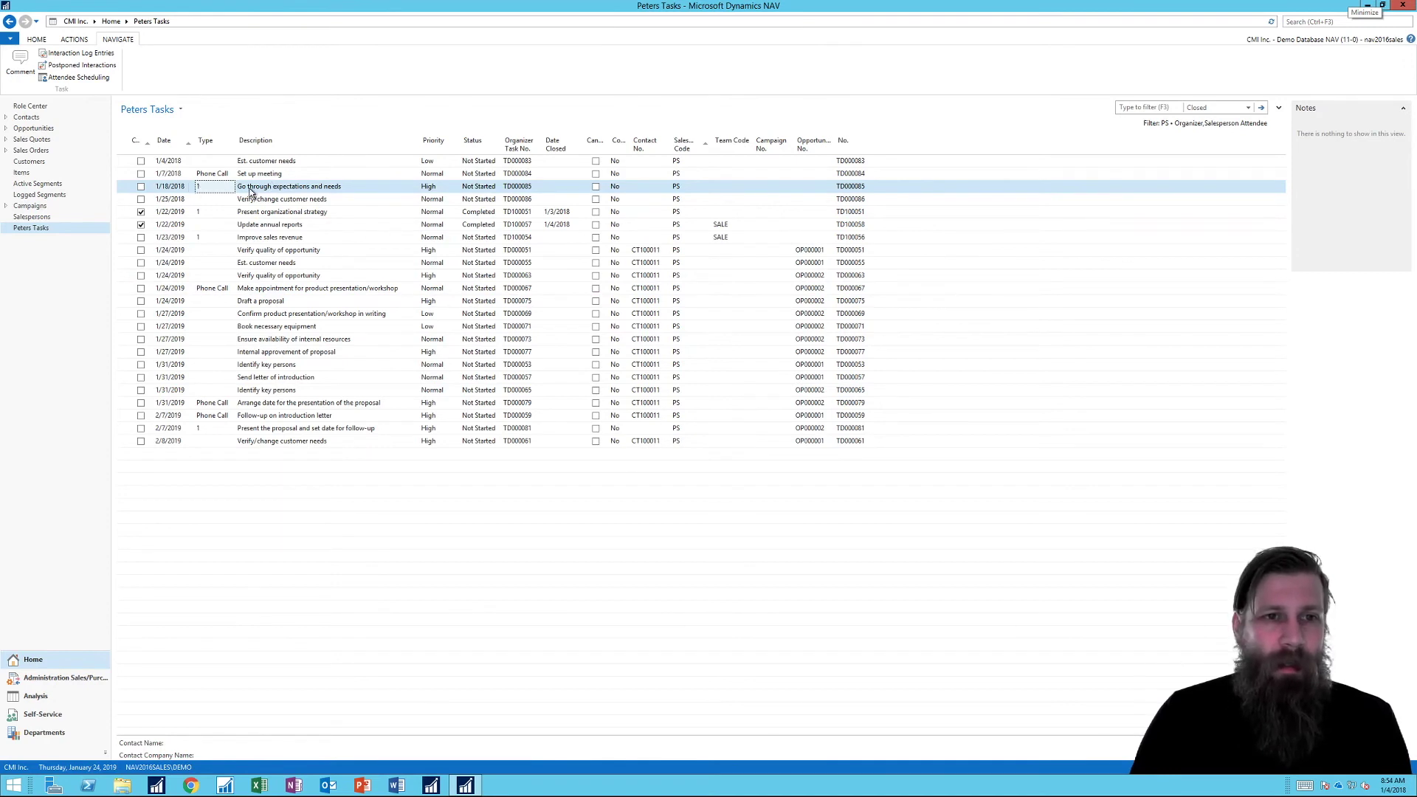
left_click(78, 77)
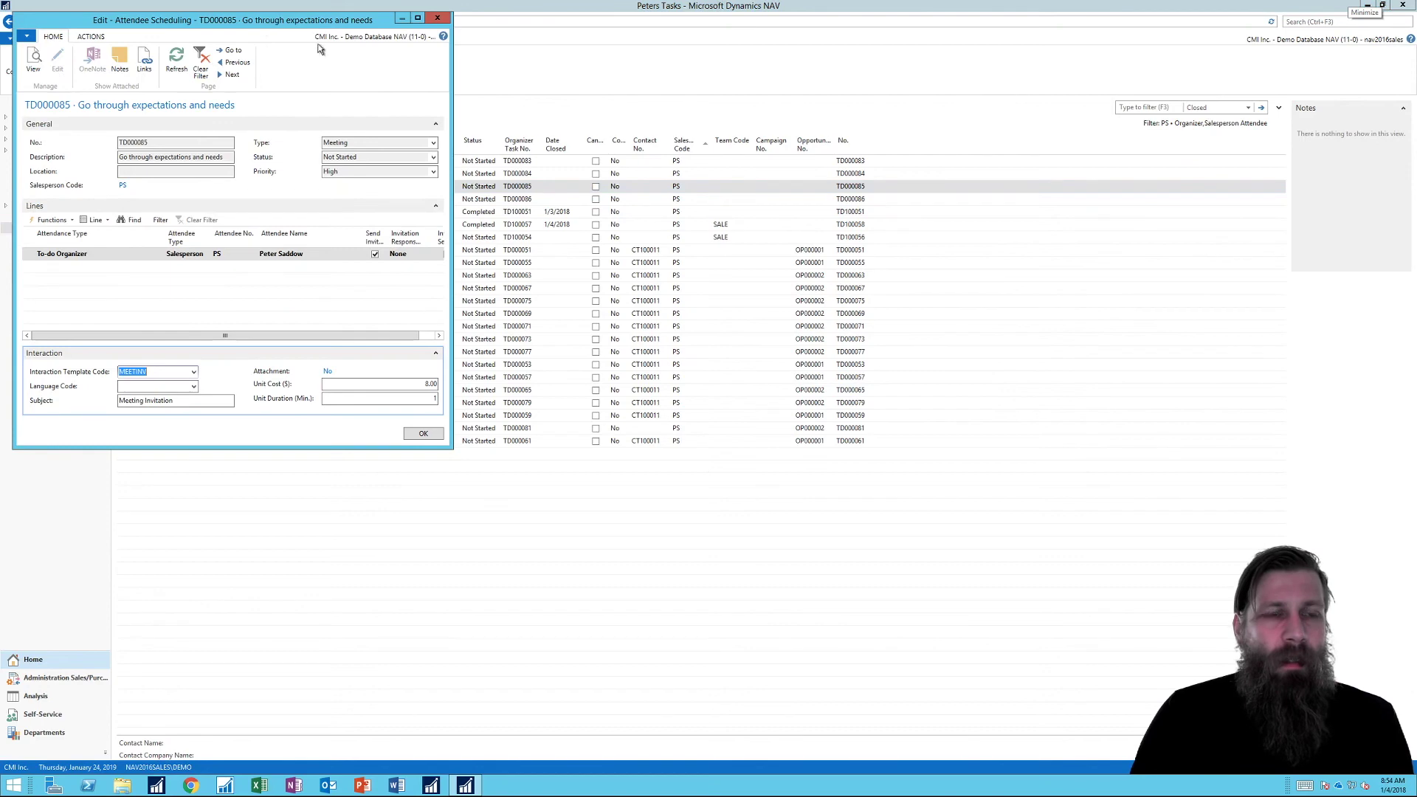
Enlarge the Attendee Scheduling window, review its Attachment options, and close it
left_click_drag(262, 23, 610, 172)
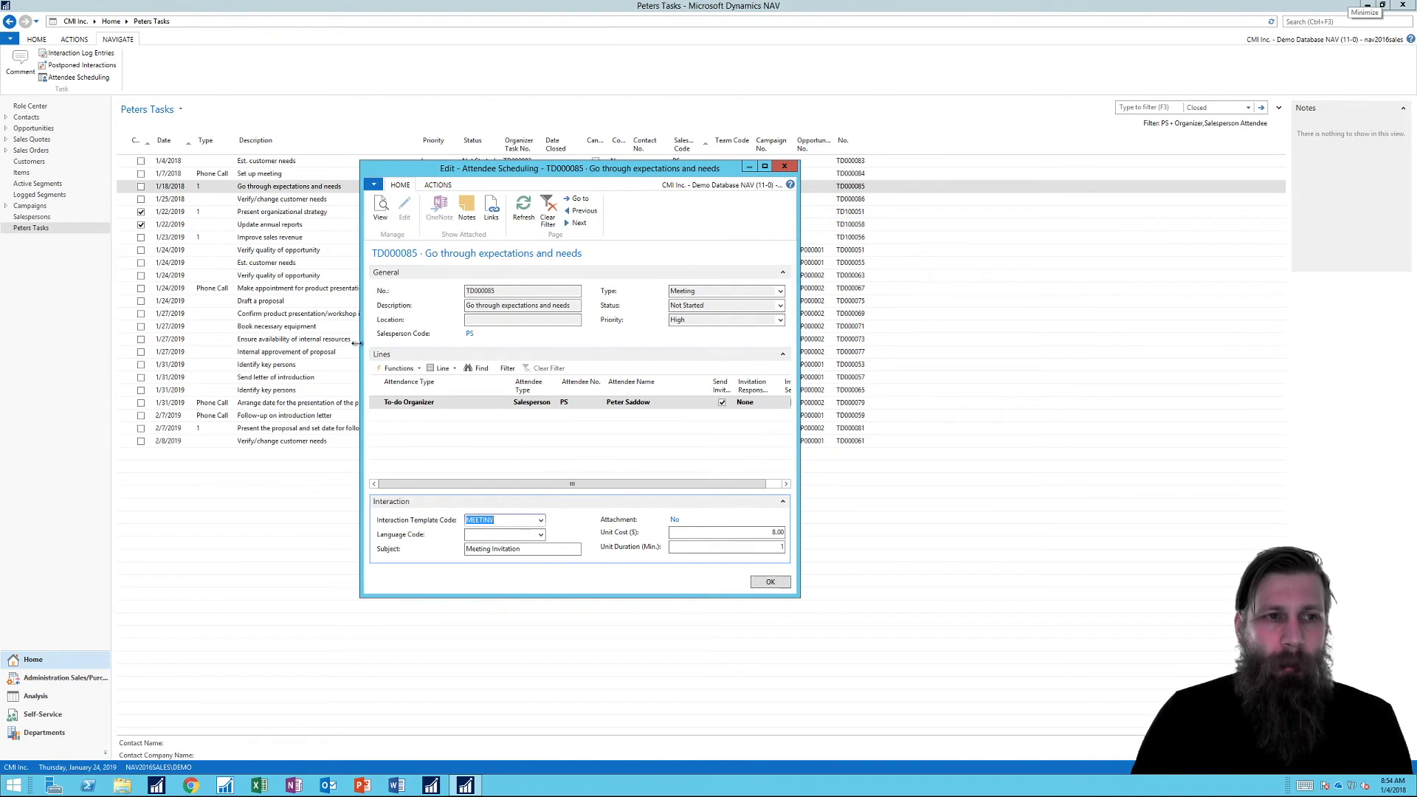
left_click_drag(360, 343, 296, 344)
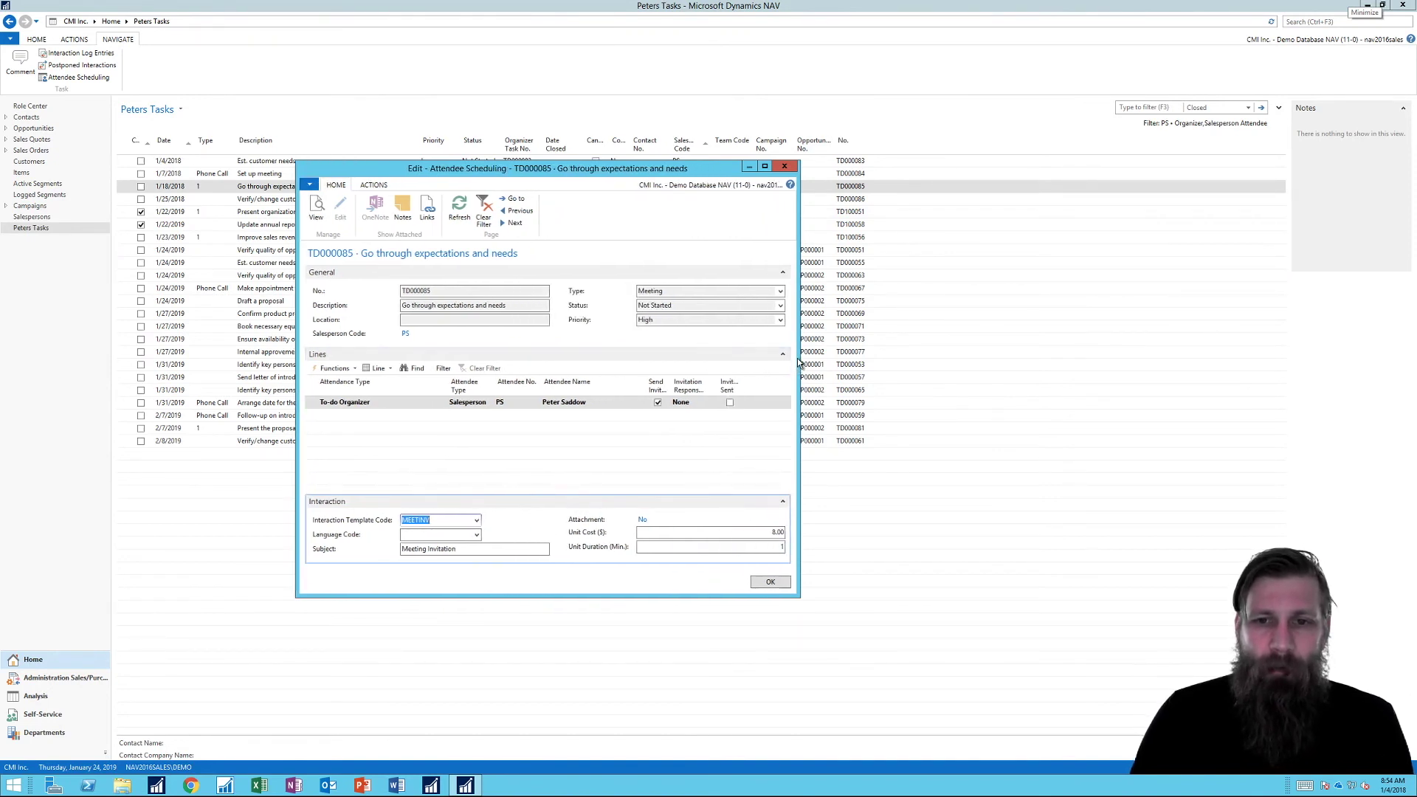
left_click_drag(800, 362, 985, 361)
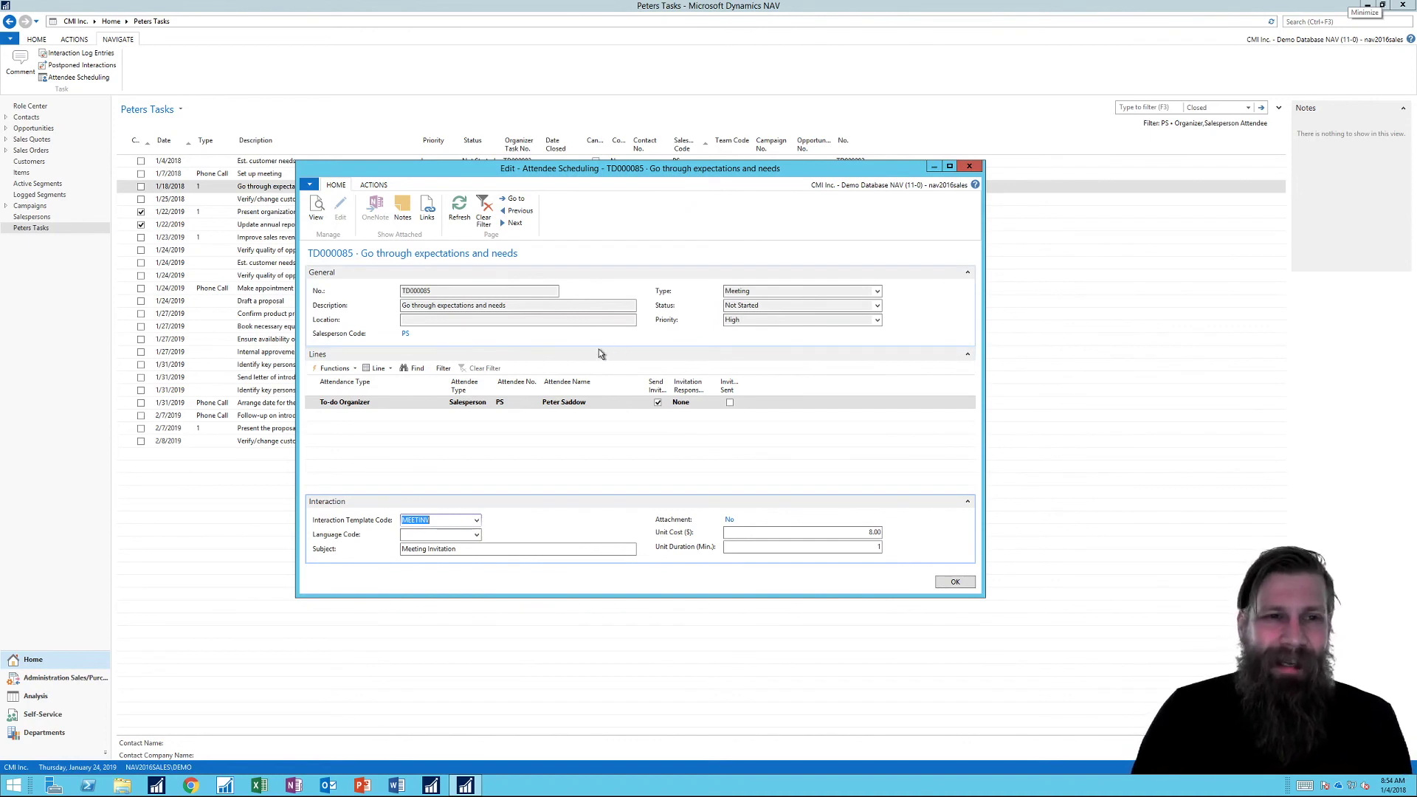
left_click(373, 184)
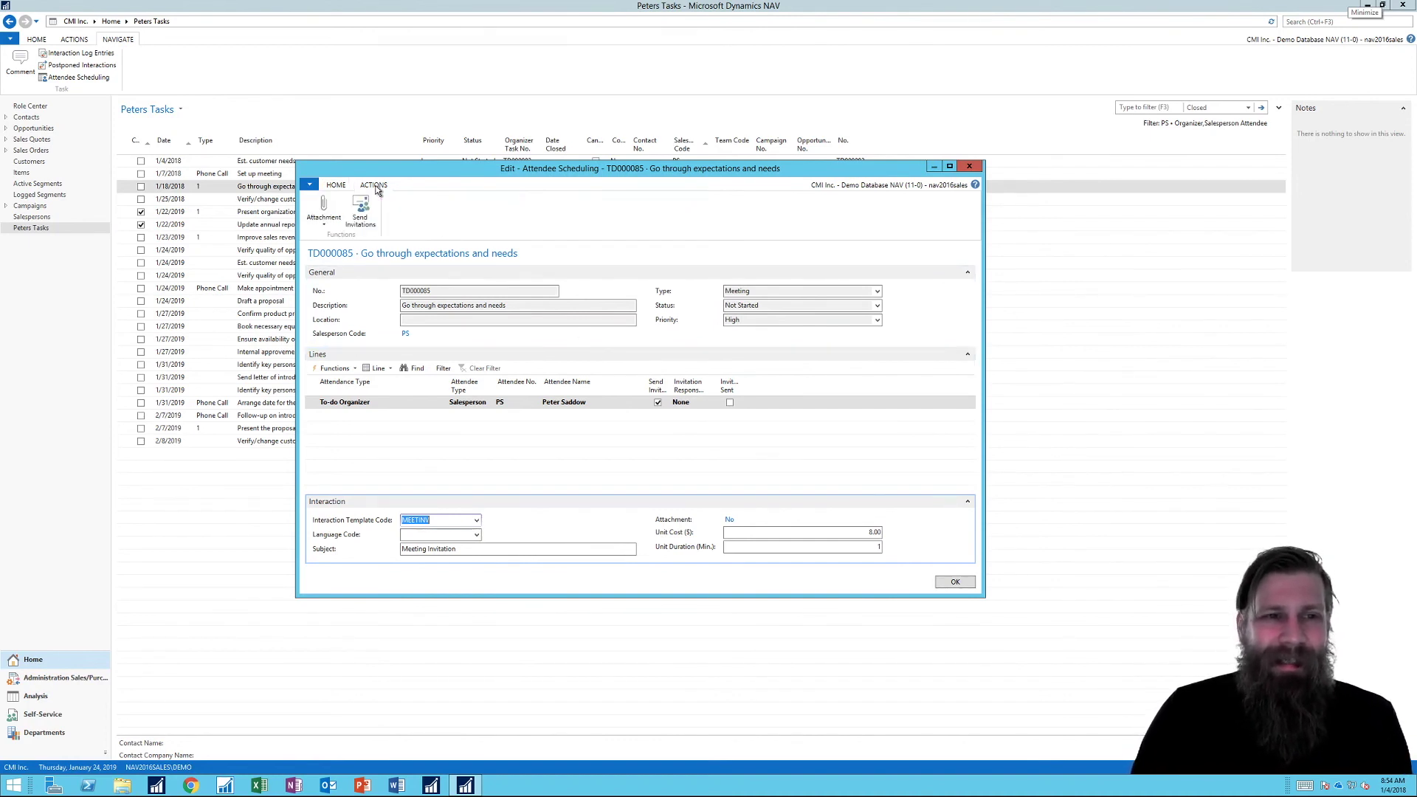
left_click(326, 223)
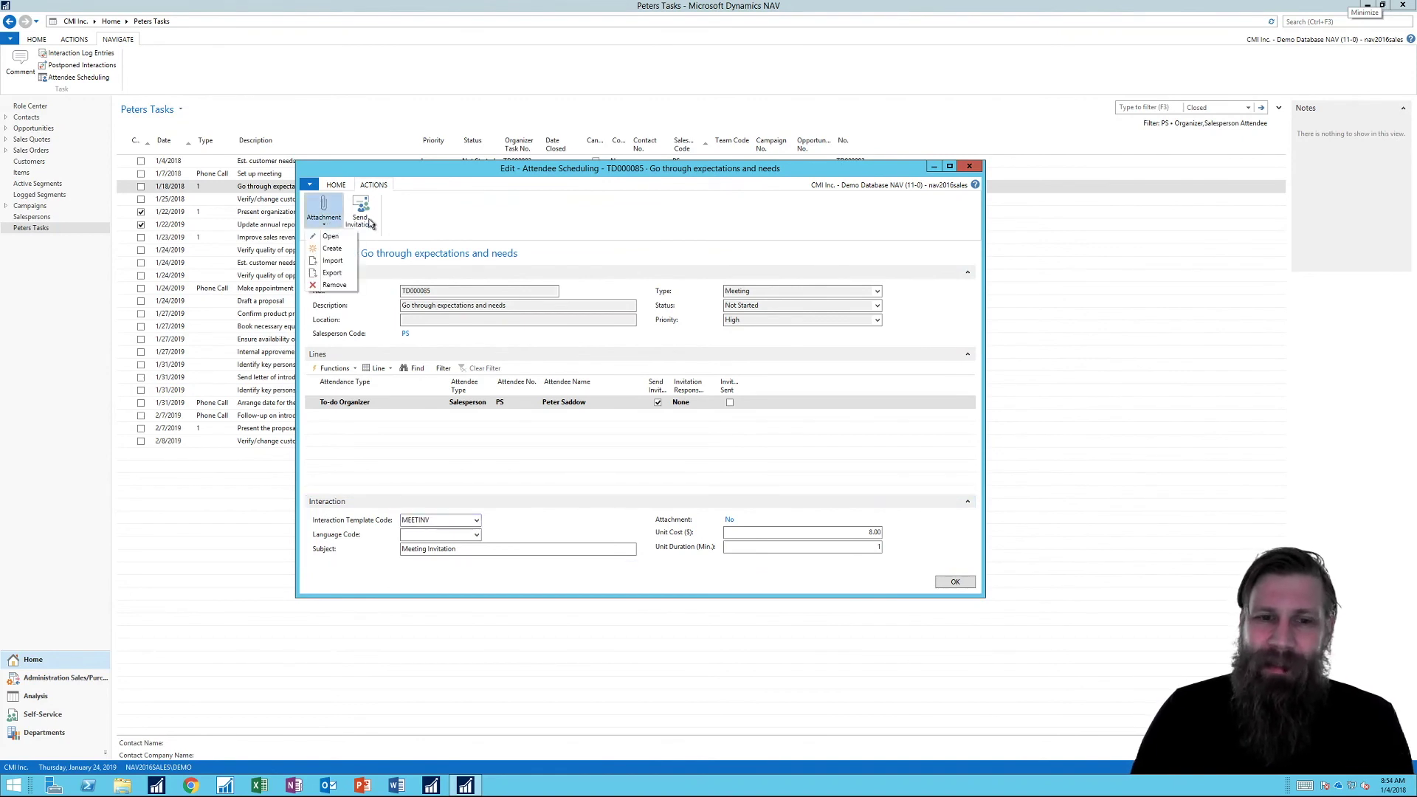
left_click(476, 179)
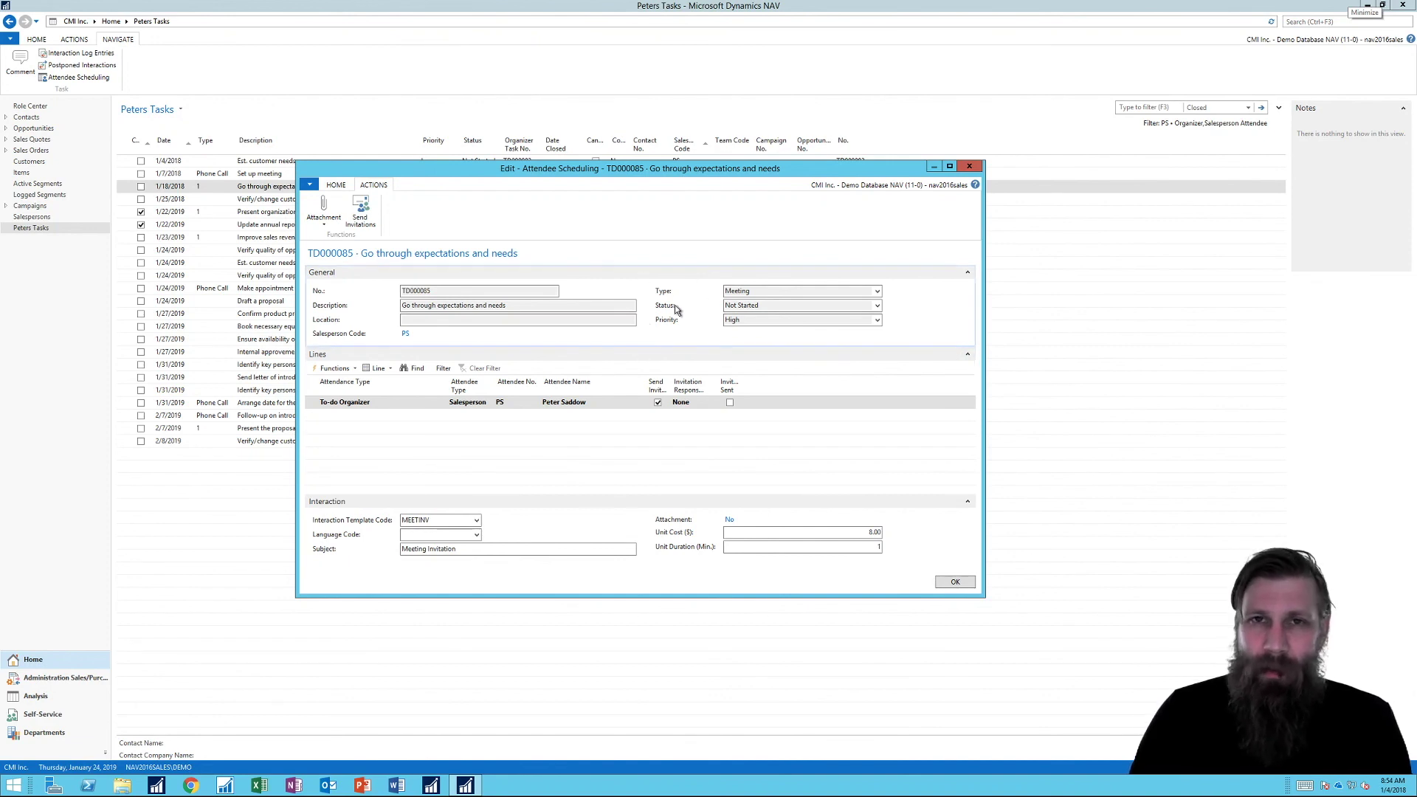
left_click(967, 166)
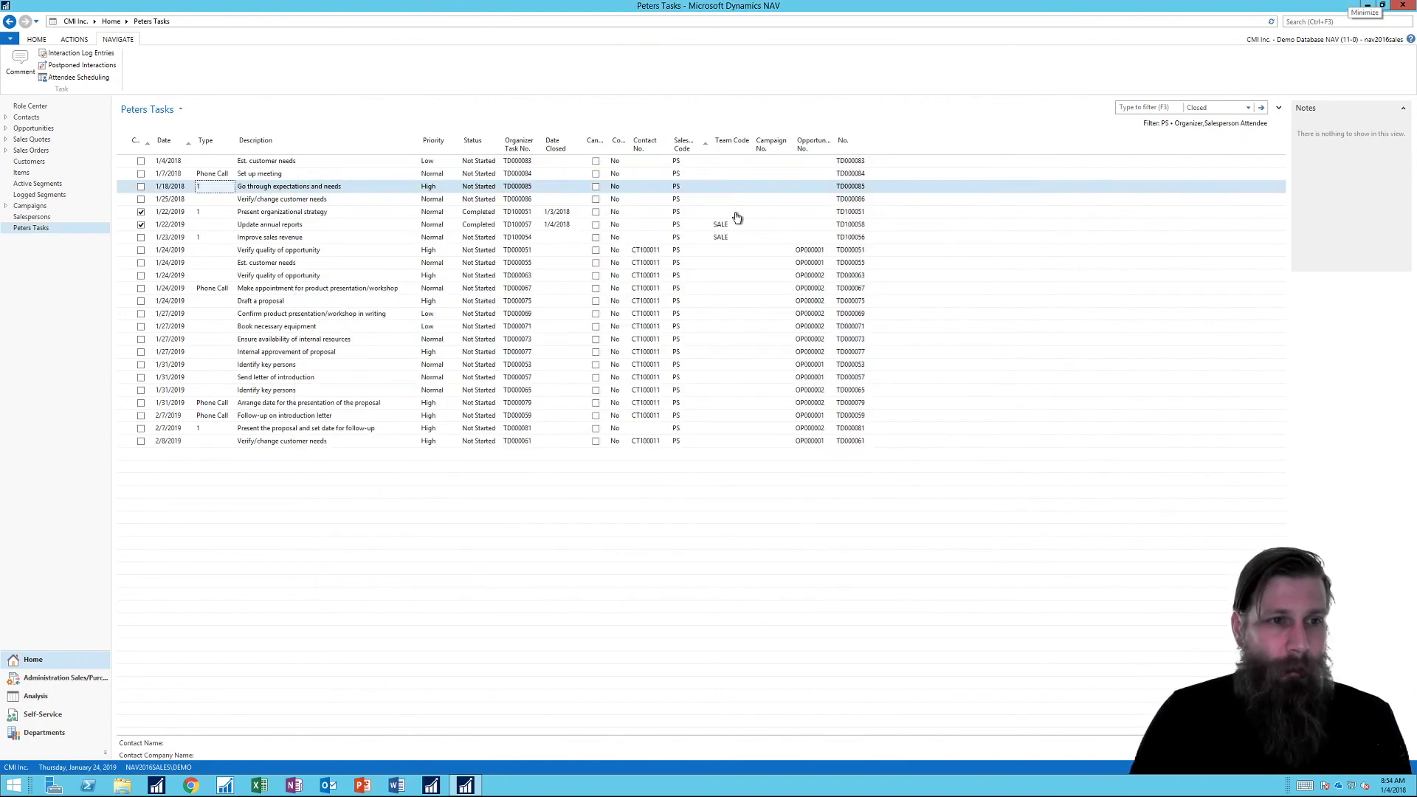